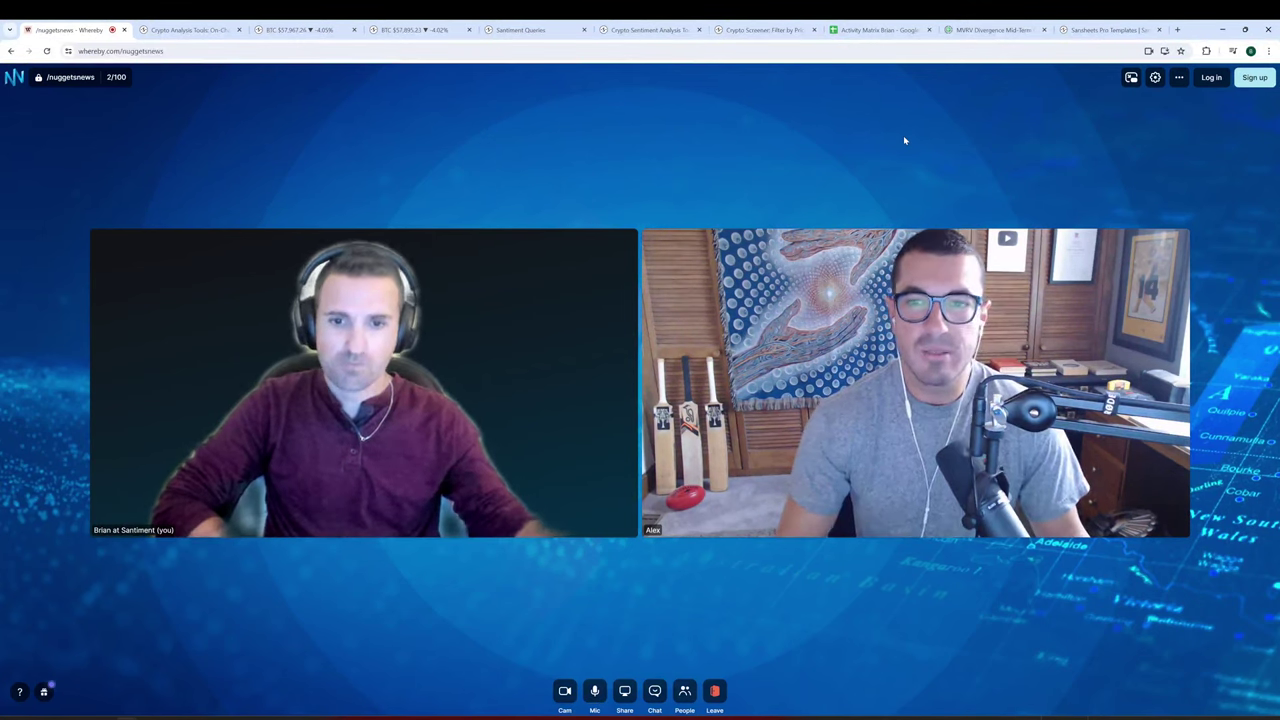
# Share the Whereby browser window in the call and bring up the Santiment watchlist tab
pyautogui.click(624, 691)
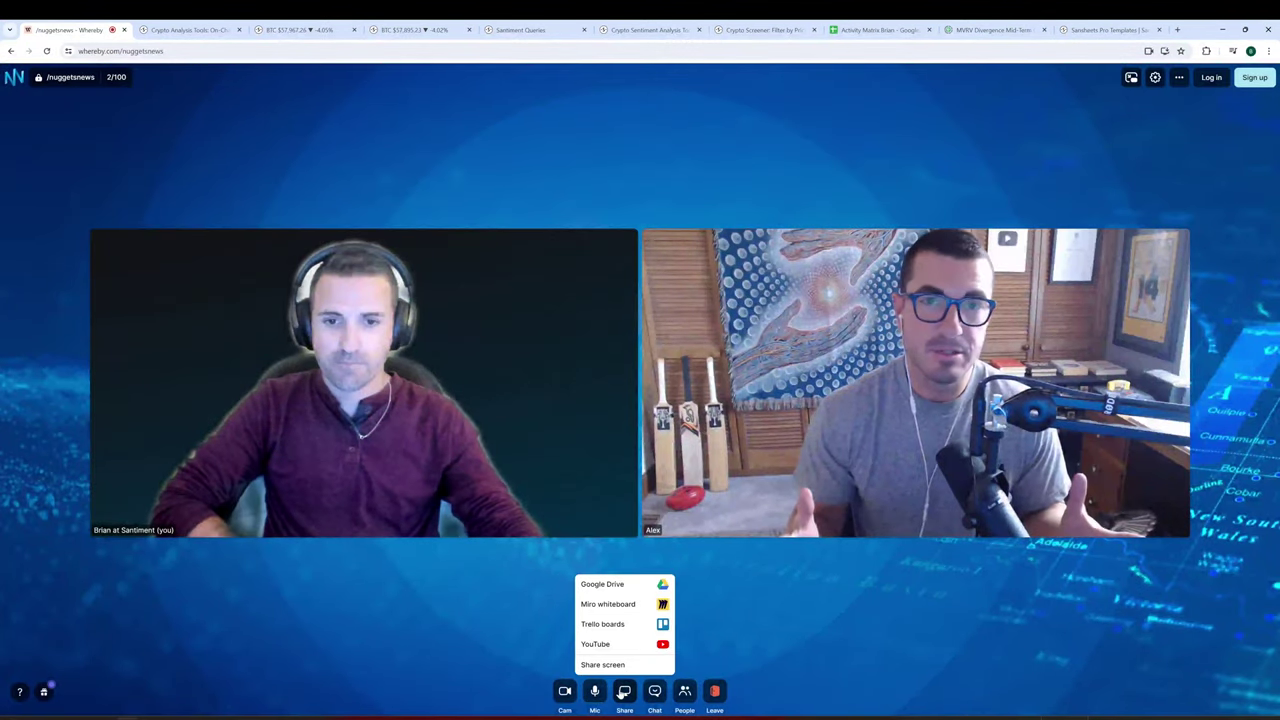
pyautogui.click(602, 664)
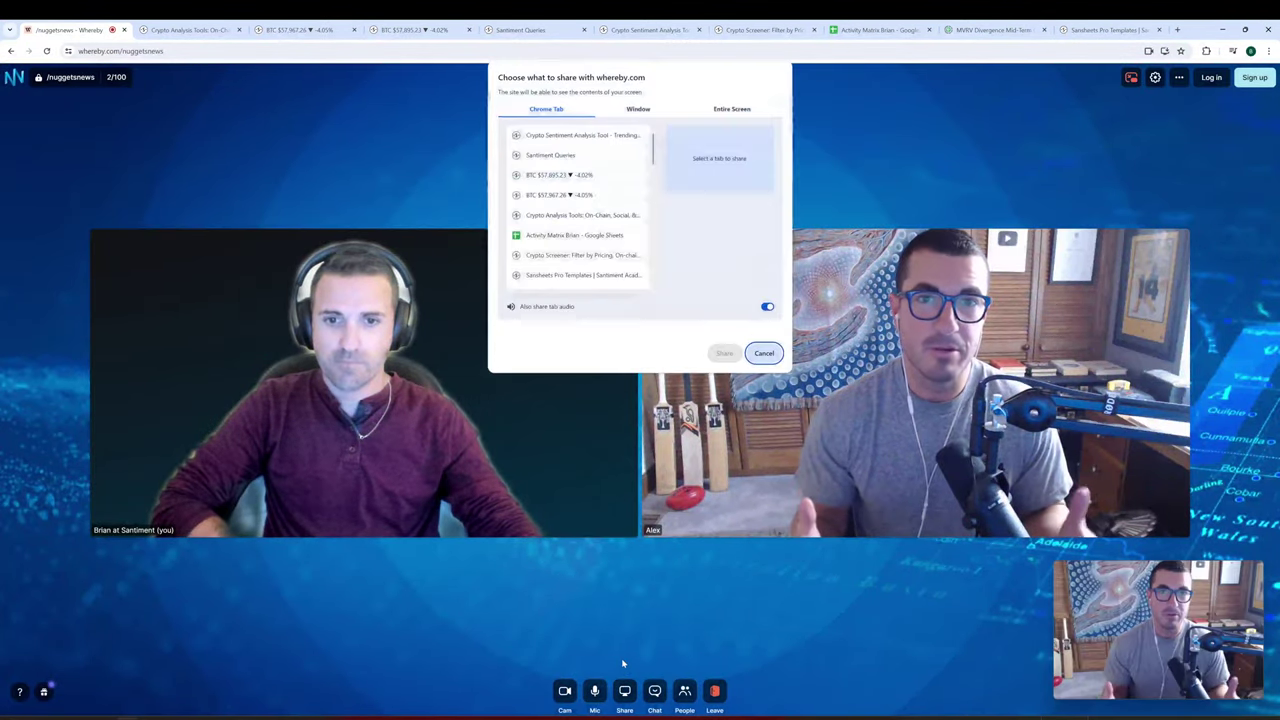
pyautogui.click(635, 111)
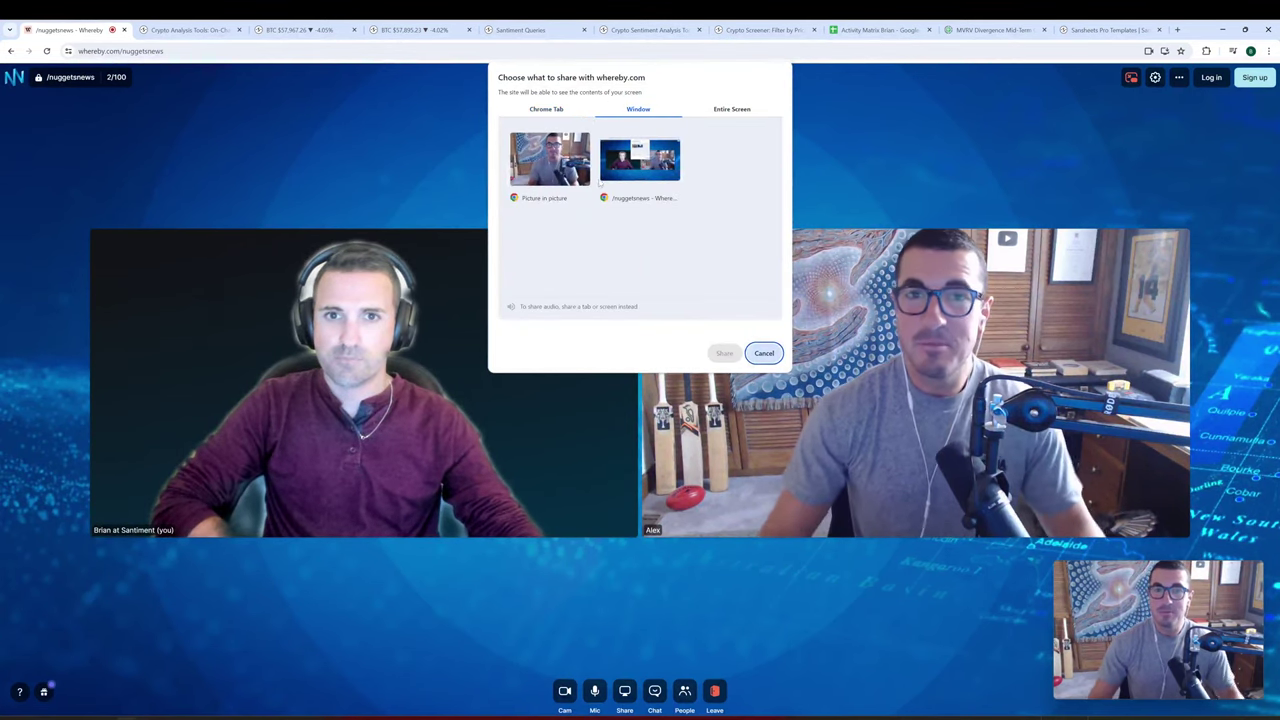
pyautogui.click(640, 163)
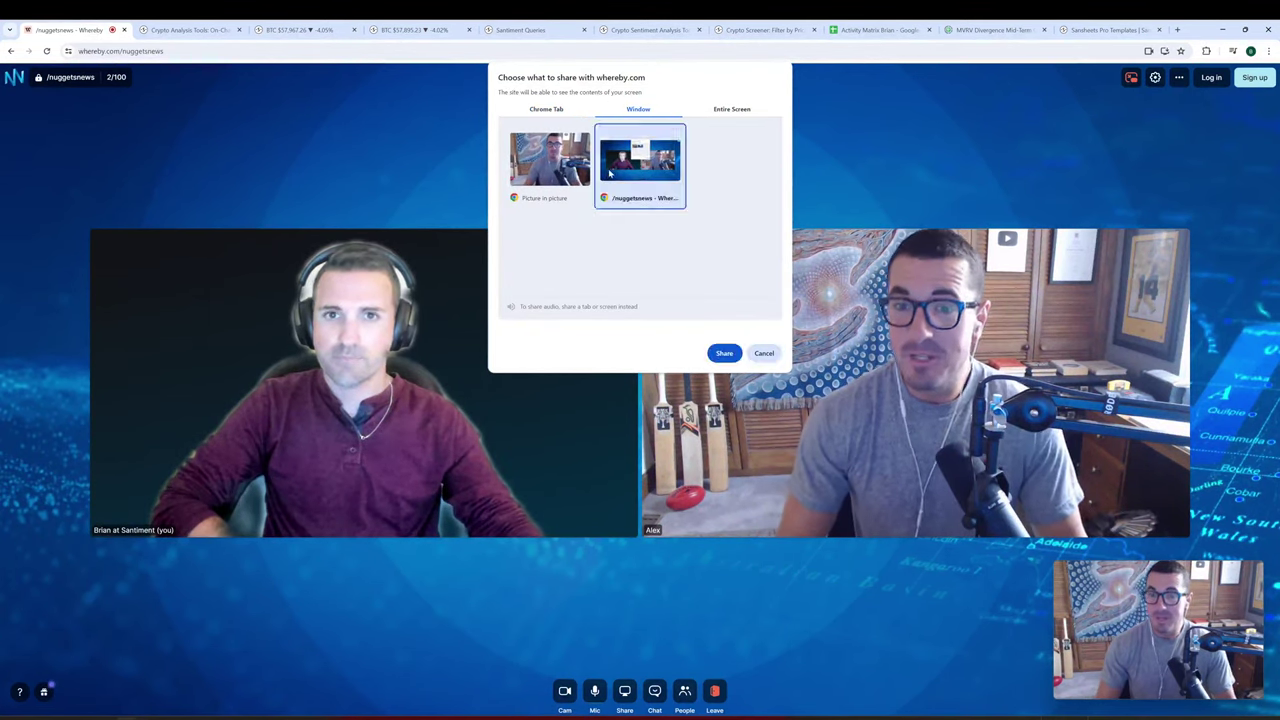
pyautogui.click(724, 353)
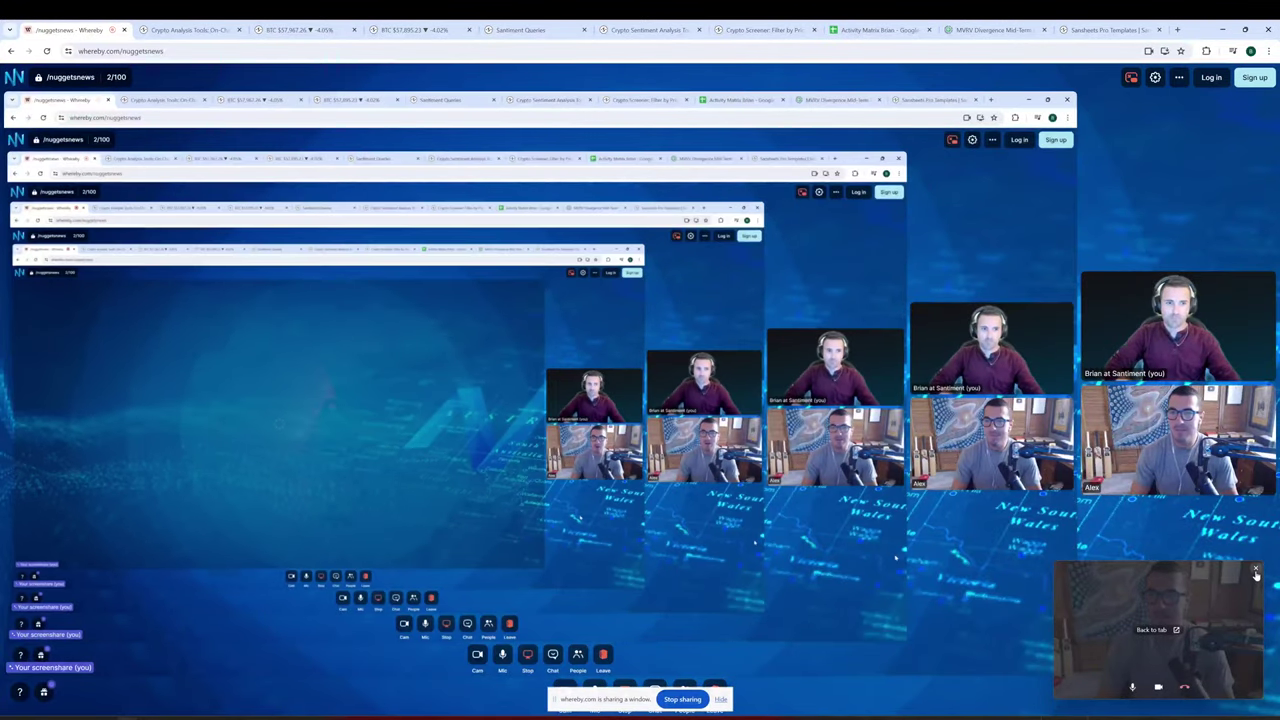
pyautogui.click(168, 32)
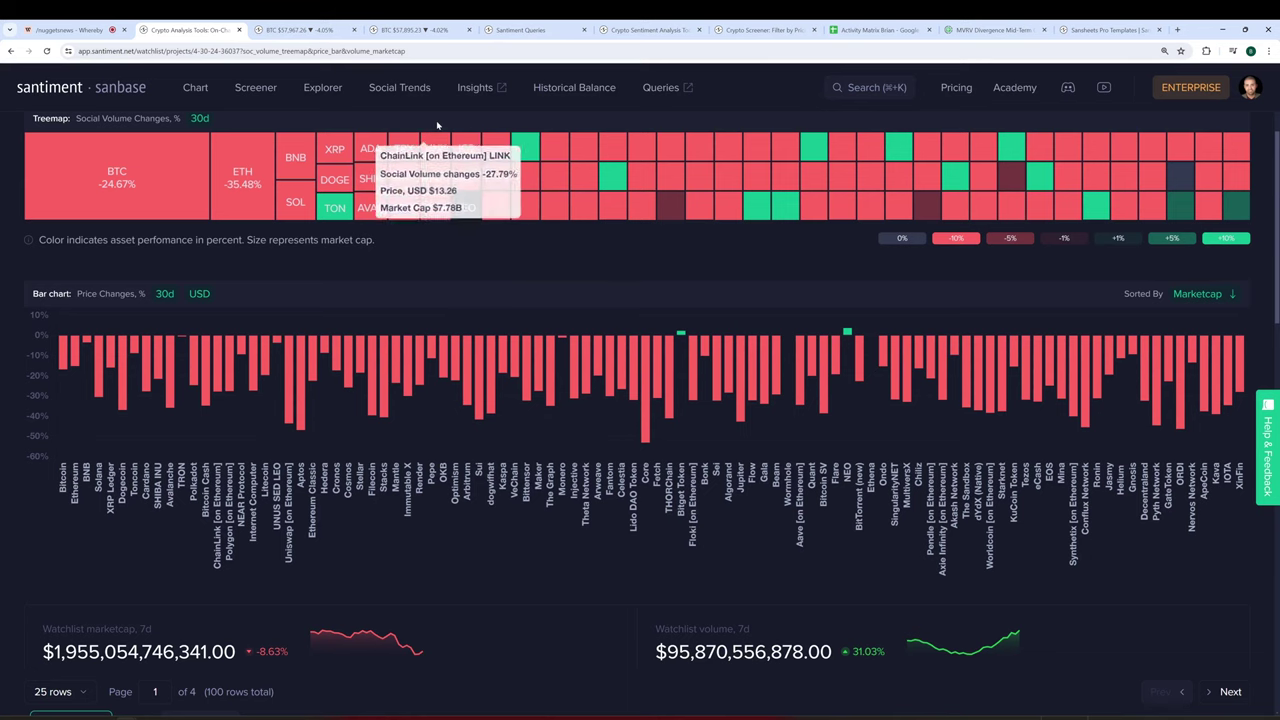
# Switch to Social Trends and scroll through the ten trending words for 01 May, 2024, from fomc to 57k
pyautogui.click(410, 30)
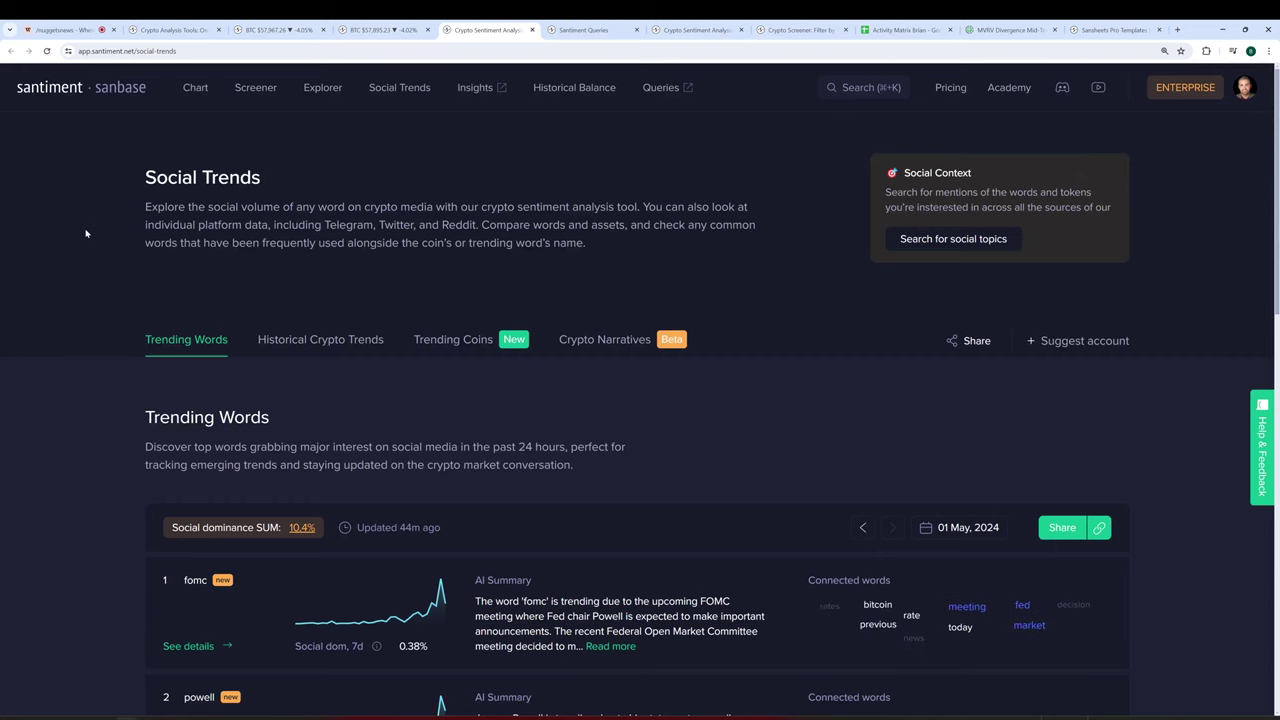
pyautogui.scroll(-1, 88, 215)
pyautogui.scroll(1, 88, 212)
pyautogui.scroll(-3, 72, 262)
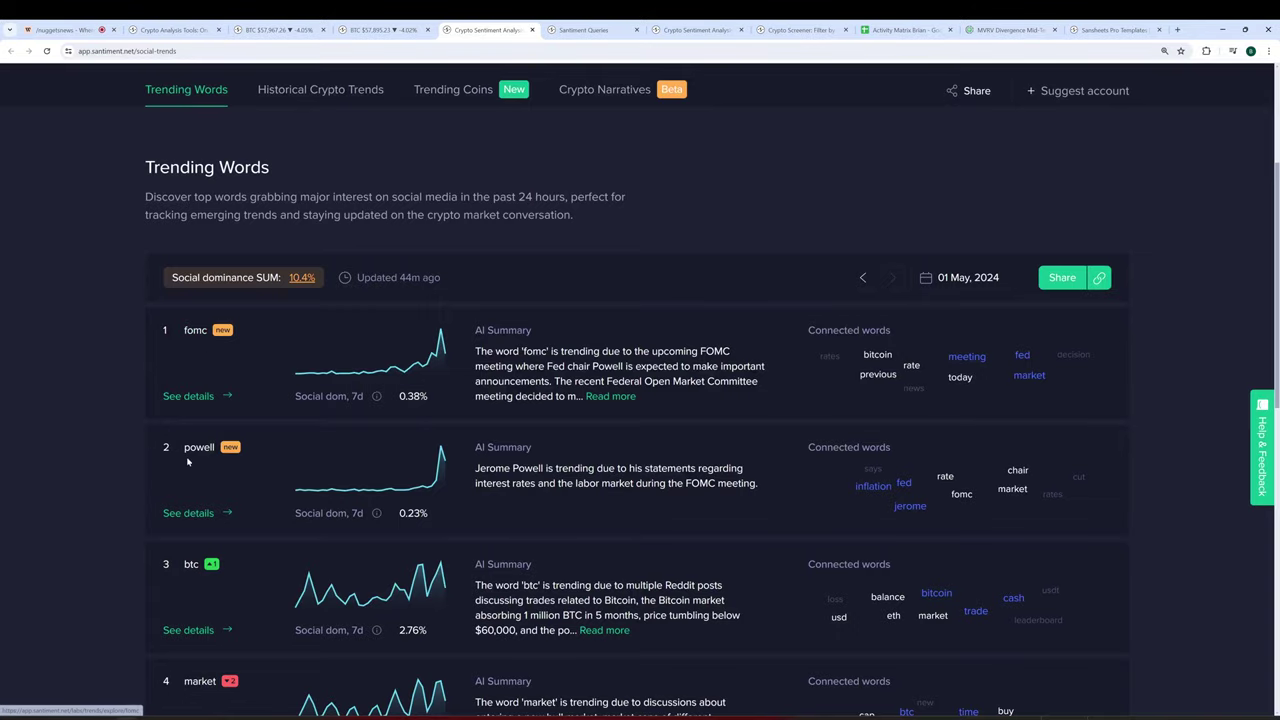
pyautogui.scroll(-3, 85, 430)
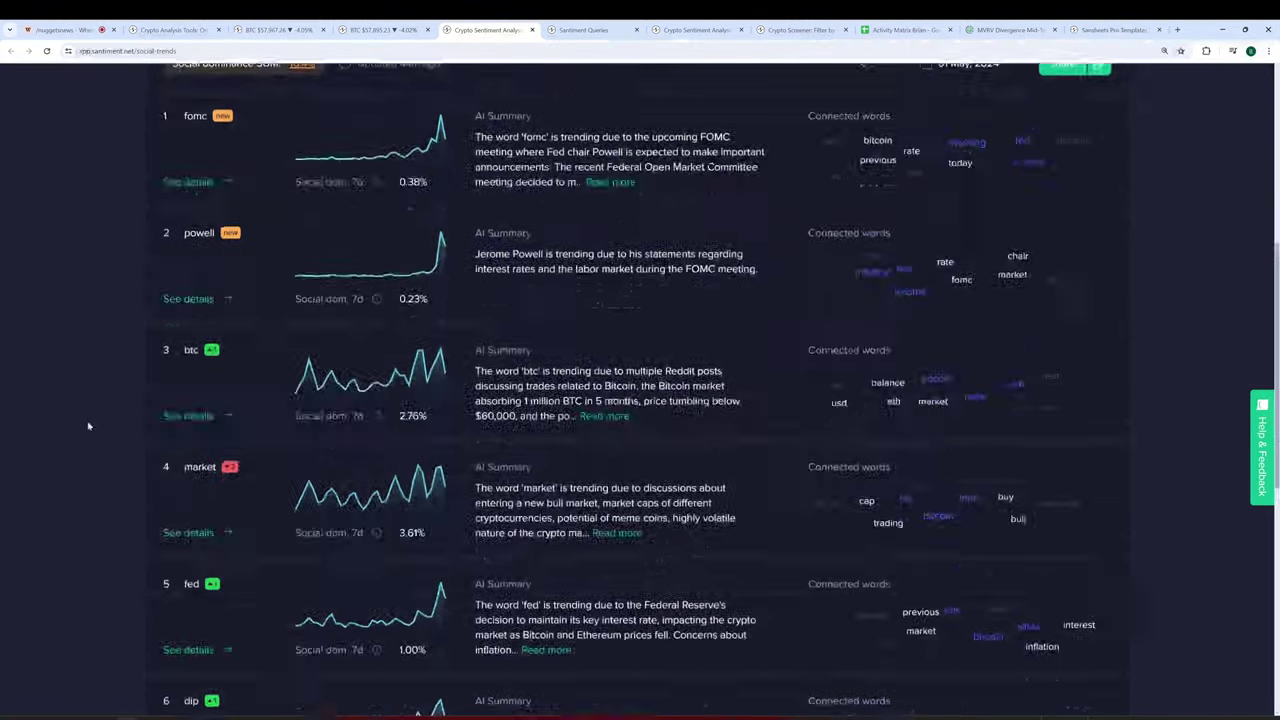
pyautogui.scroll(-4, 85, 430)
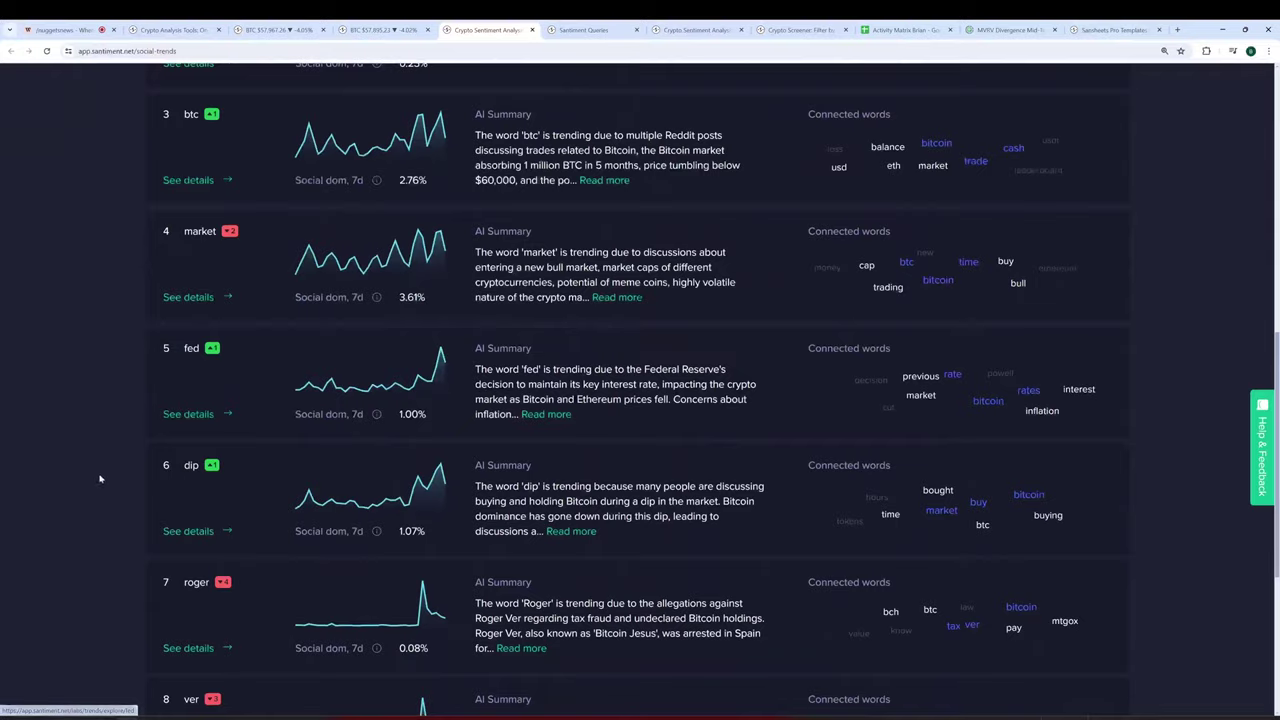
pyautogui.scroll(-2, 100, 474)
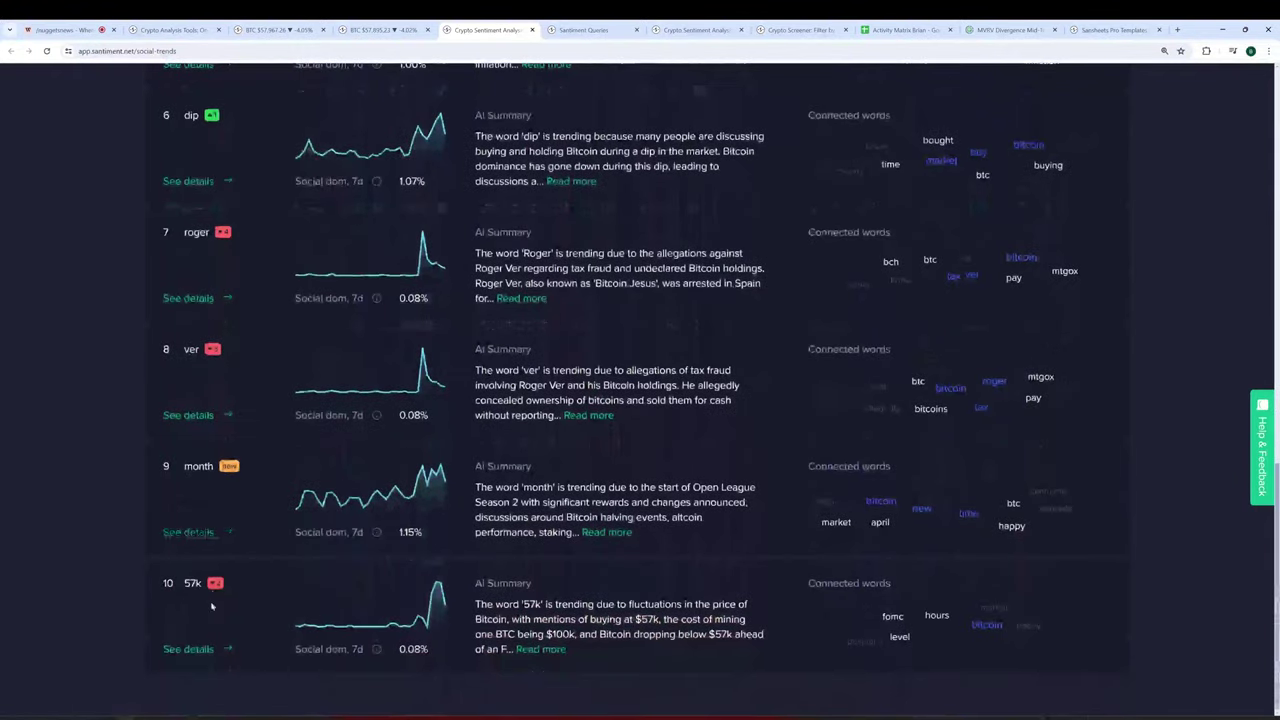
pyautogui.scroll(3, 228, 530)
pyautogui.scroll(9, 232, 524)
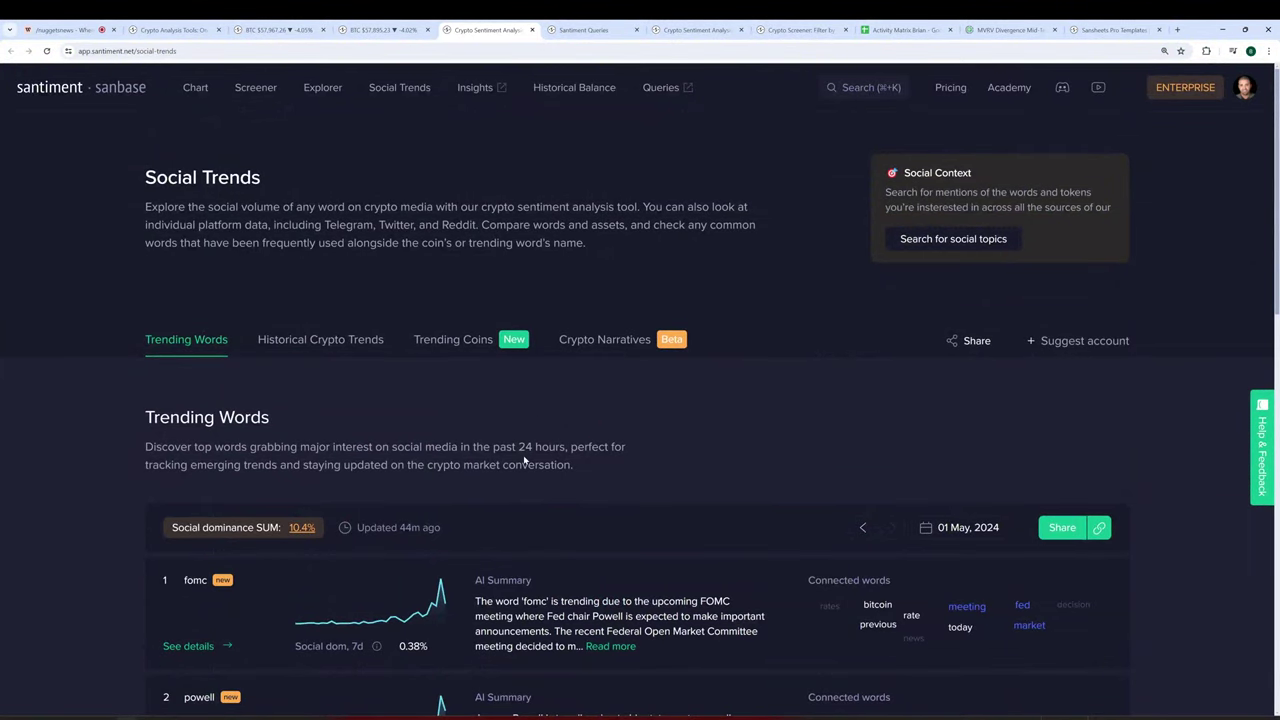
# Compare 'buy OR buying' against 'sell OR selling' social volume with Social Dominance switched off
pyautogui.click(965, 240)
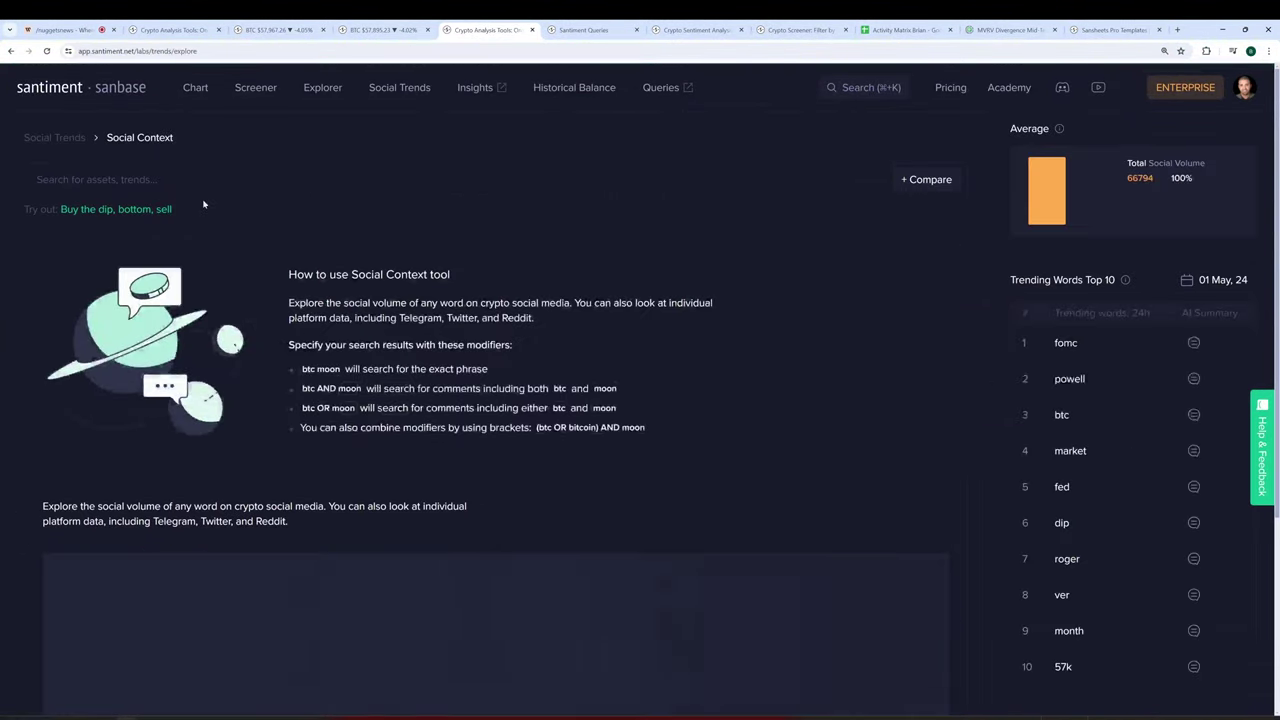
pyautogui.write('buy OR buying')
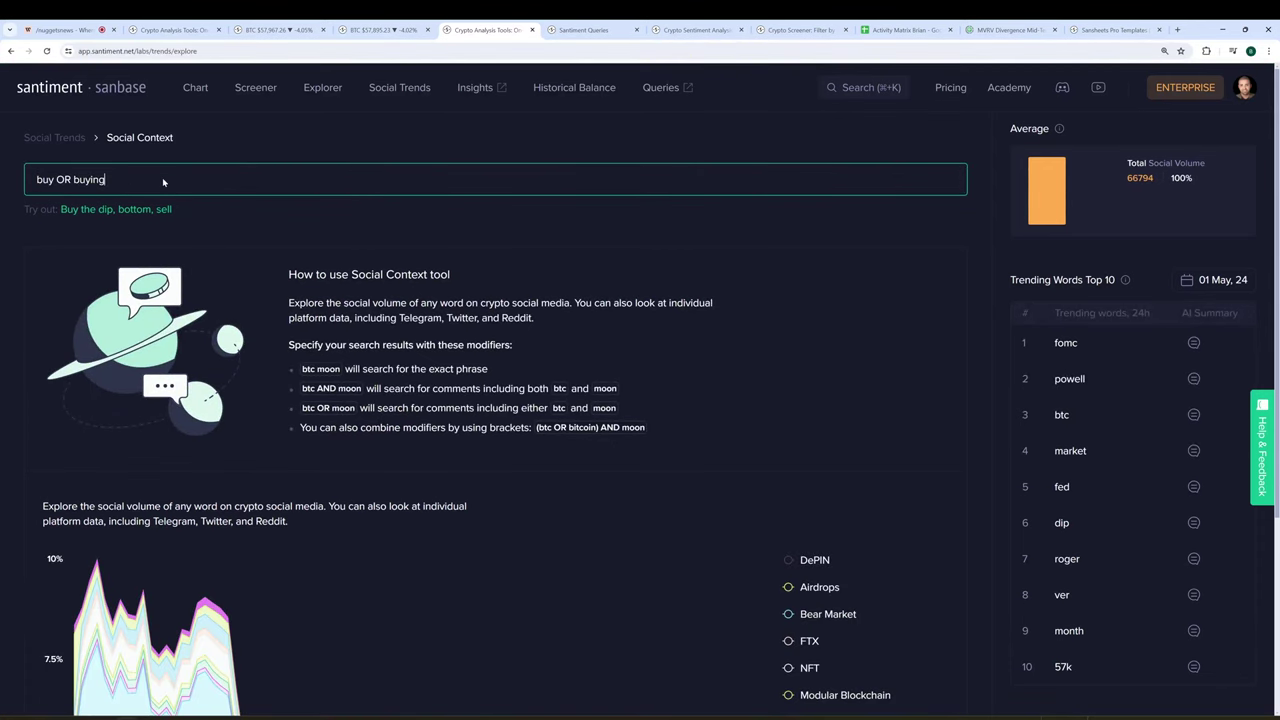
pyautogui.press('Return')
pyautogui.write('sell OR selling')
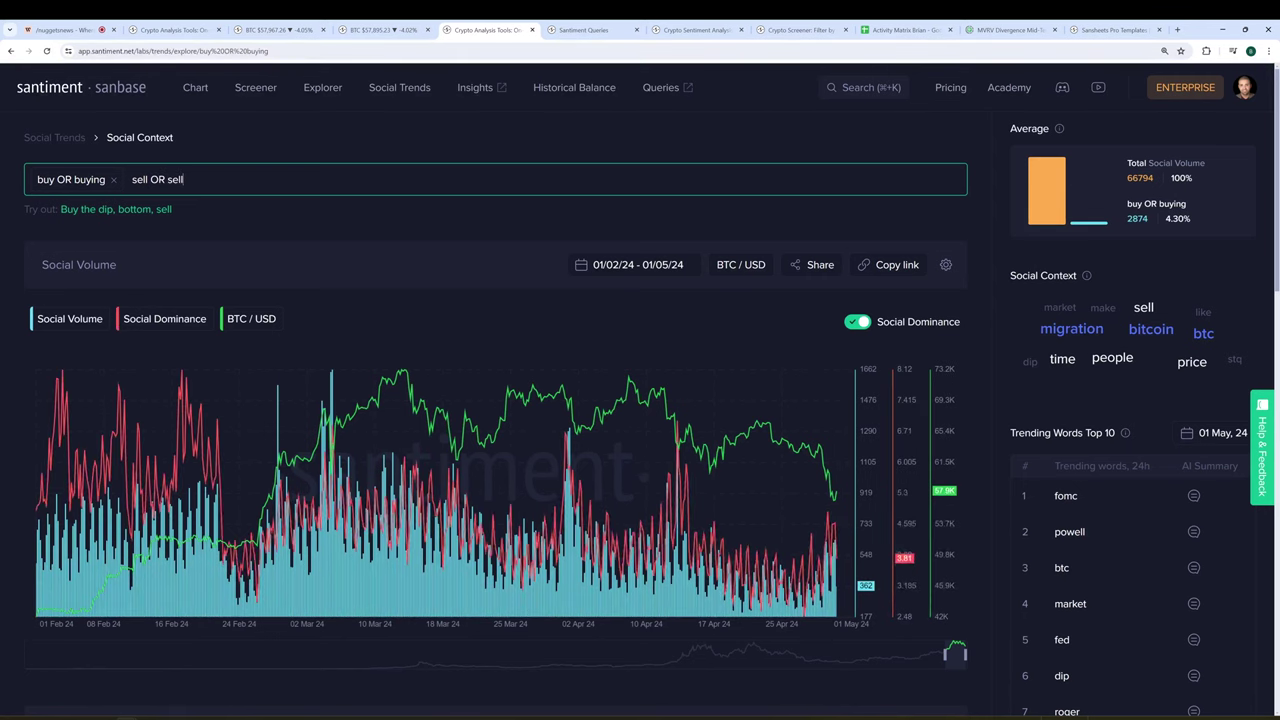
pyautogui.press('Return')
pyautogui.click(856, 322)
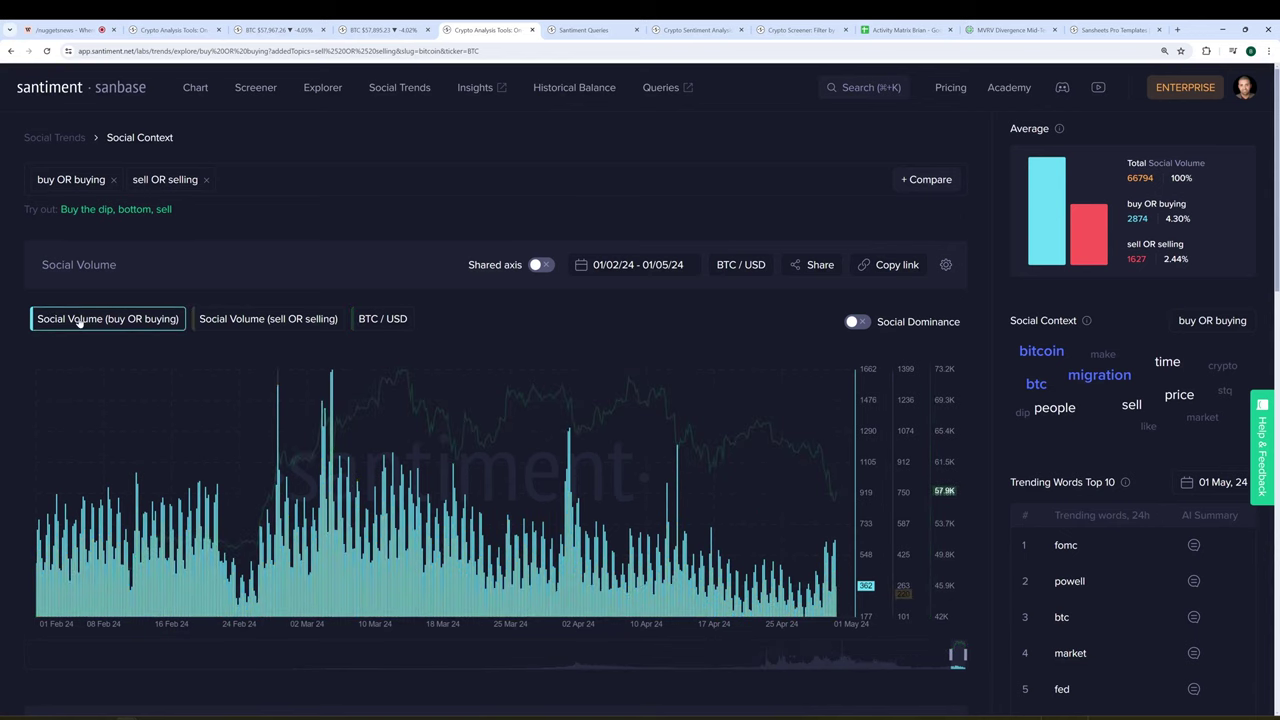
pyautogui.click(637, 264)
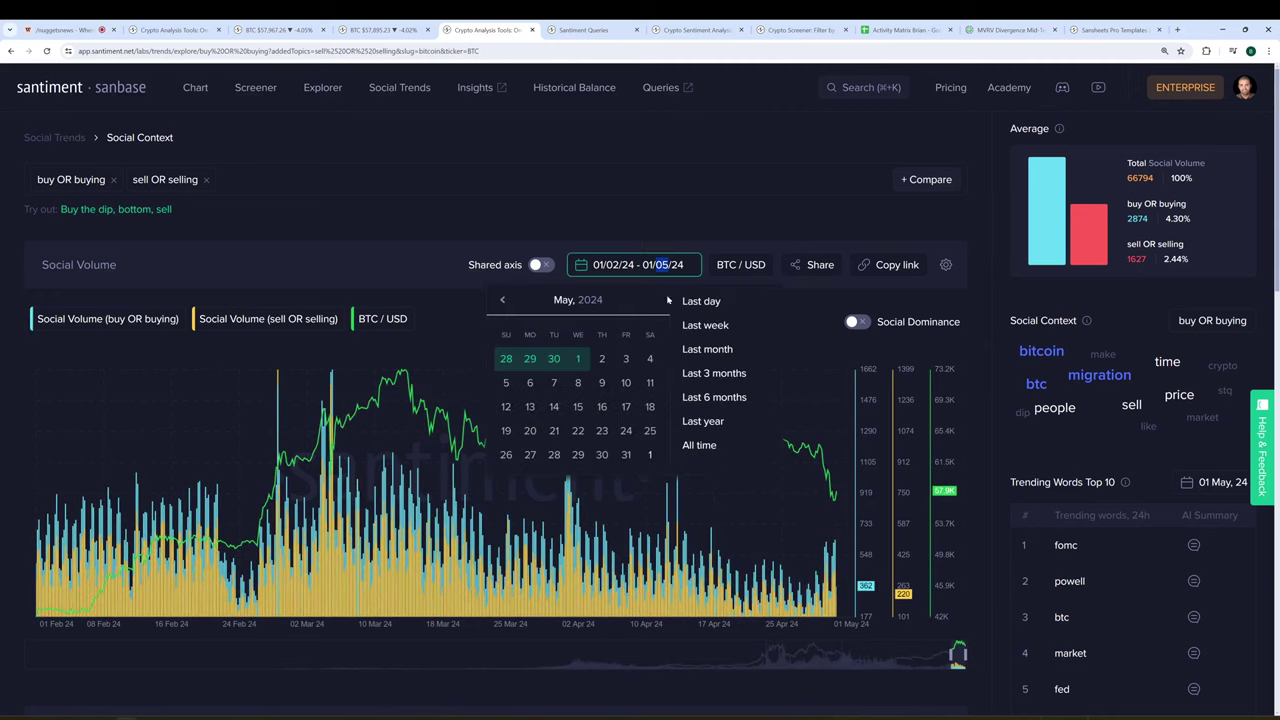
# Limit the social volume chart to Last month, 01/04/24 to 01/05/24
pyautogui.click(707, 349)
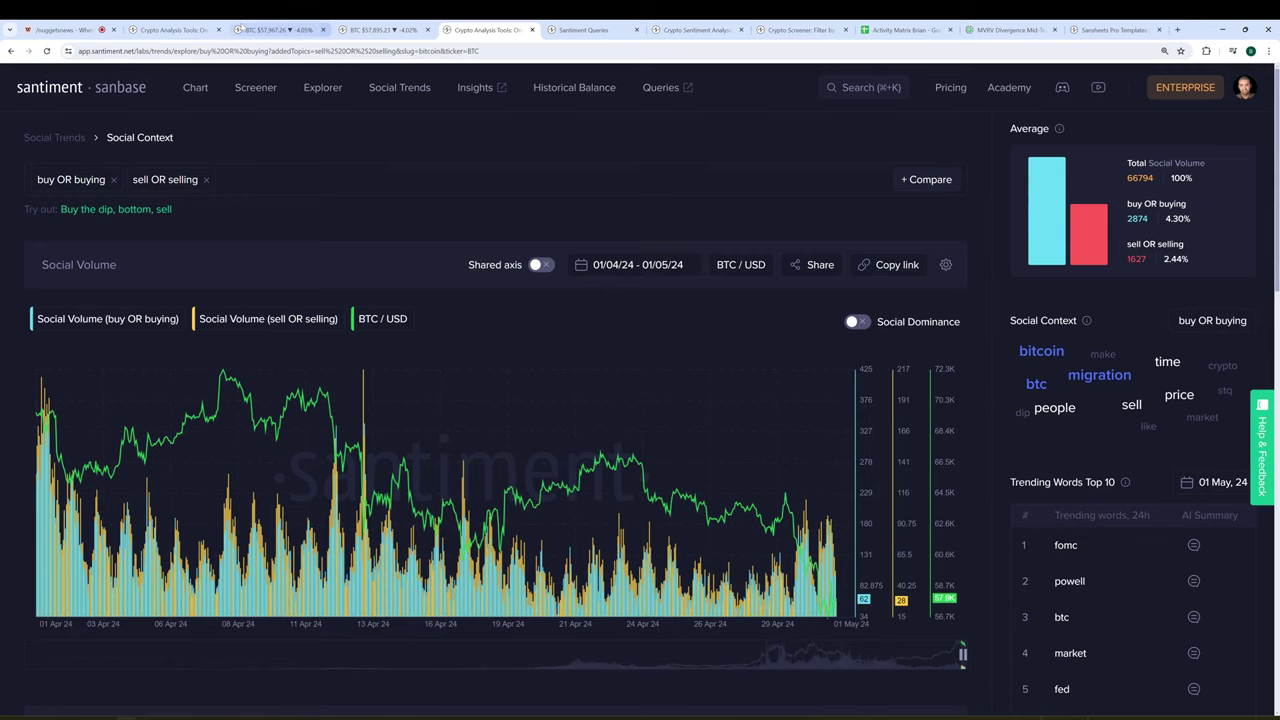
# Go to the BTC $57,967.26 tab and expand its first price and supply distribution chart
pyautogui.click(271, 30)
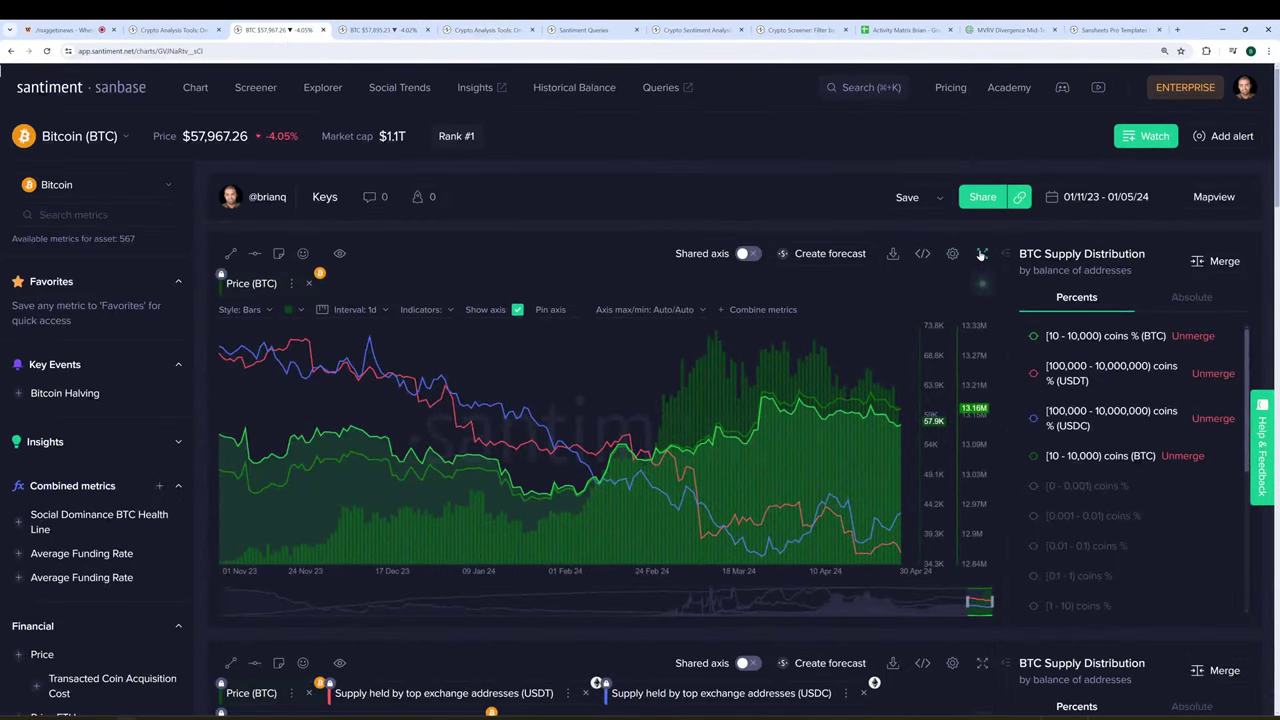
pyautogui.click(982, 253)
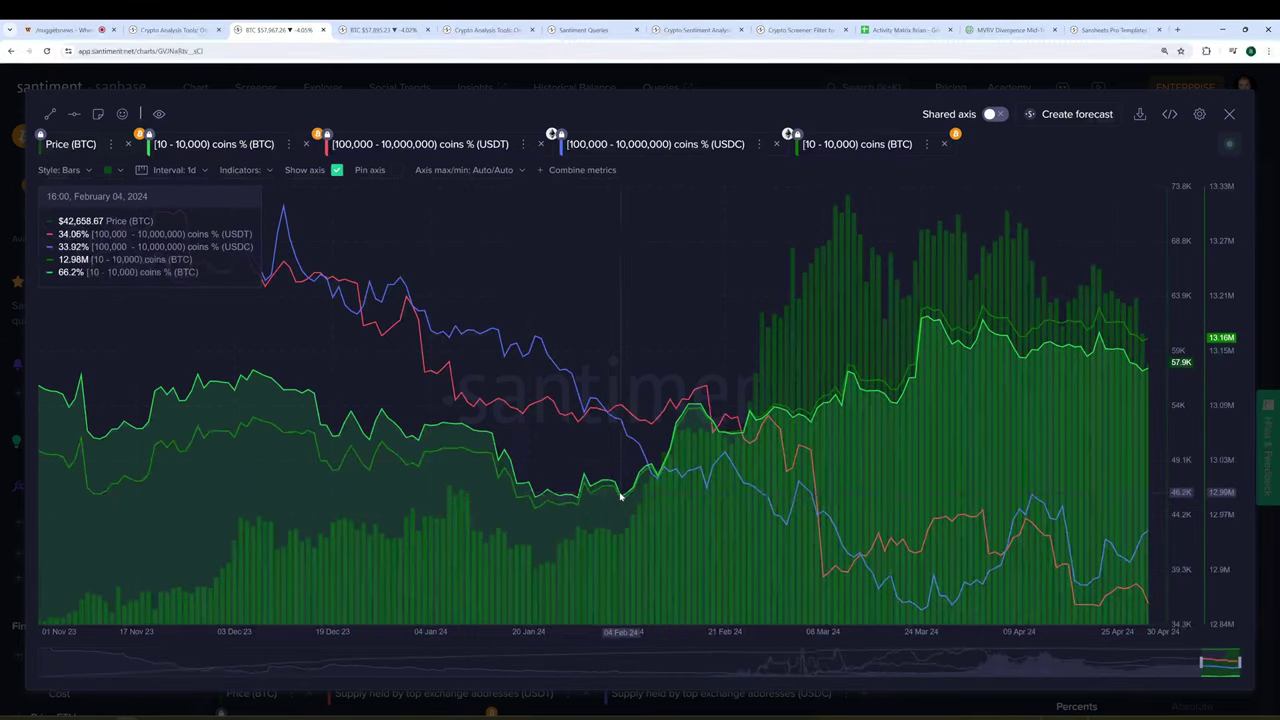
# Measure BTC changes from 04 Feb to late March, then from 25 Mar to end of April
pyautogui.moveTo(621, 497); pyautogui.dragTo(927, 412)
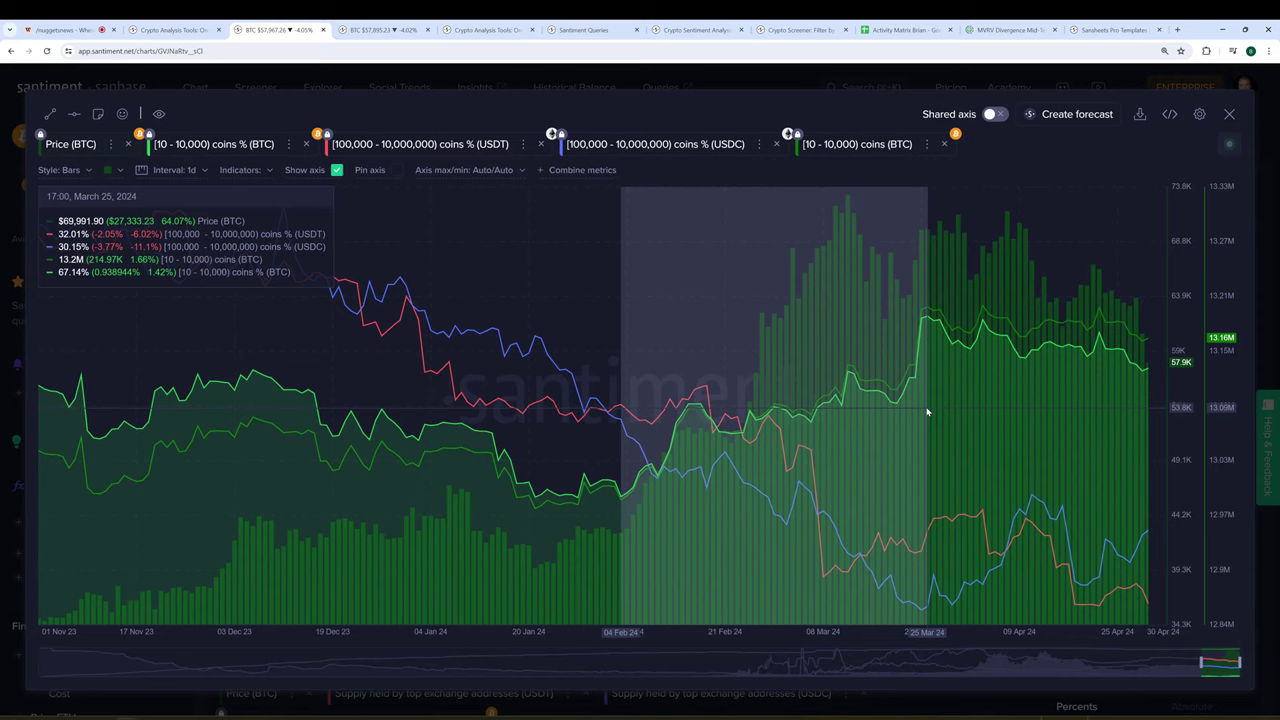
pyautogui.moveTo(927, 411); pyautogui.dragTo(928, 411)
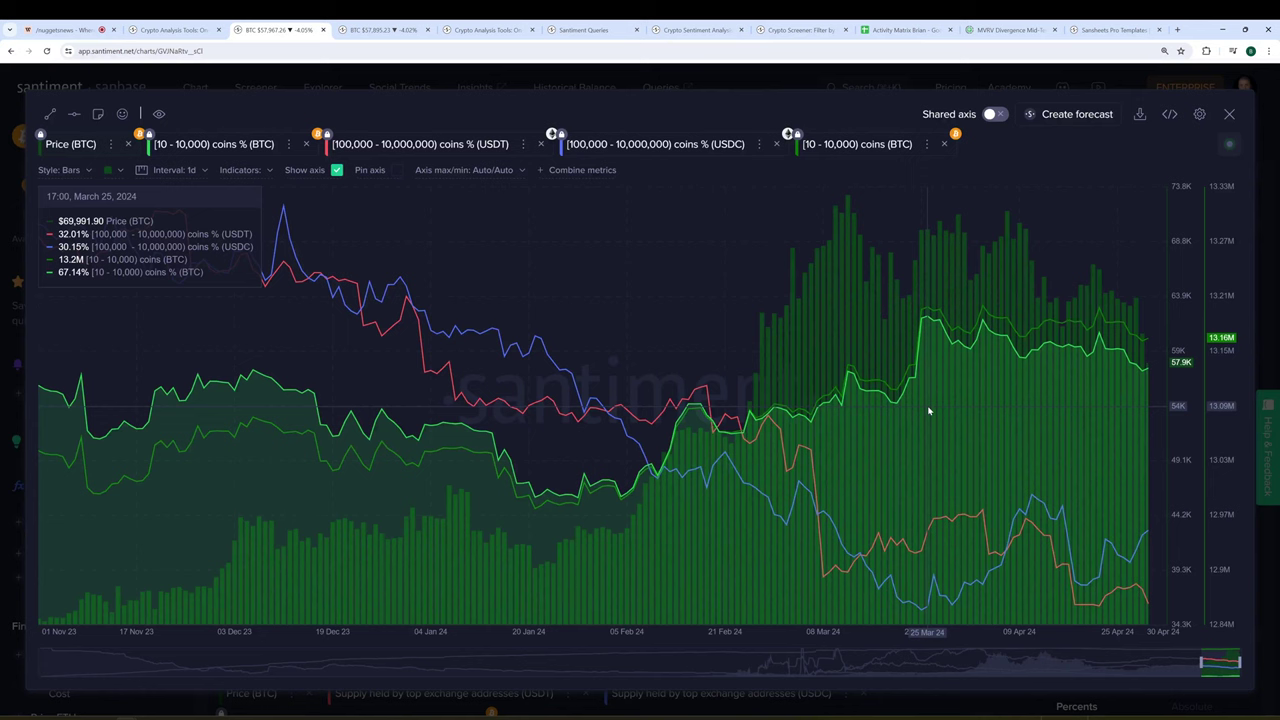
pyautogui.moveTo(928, 411)
pyautogui.mouseDown()
pyautogui.moveTo(997, 429)
pyautogui.moveTo(1149, 433)
pyautogui.mouseUp()
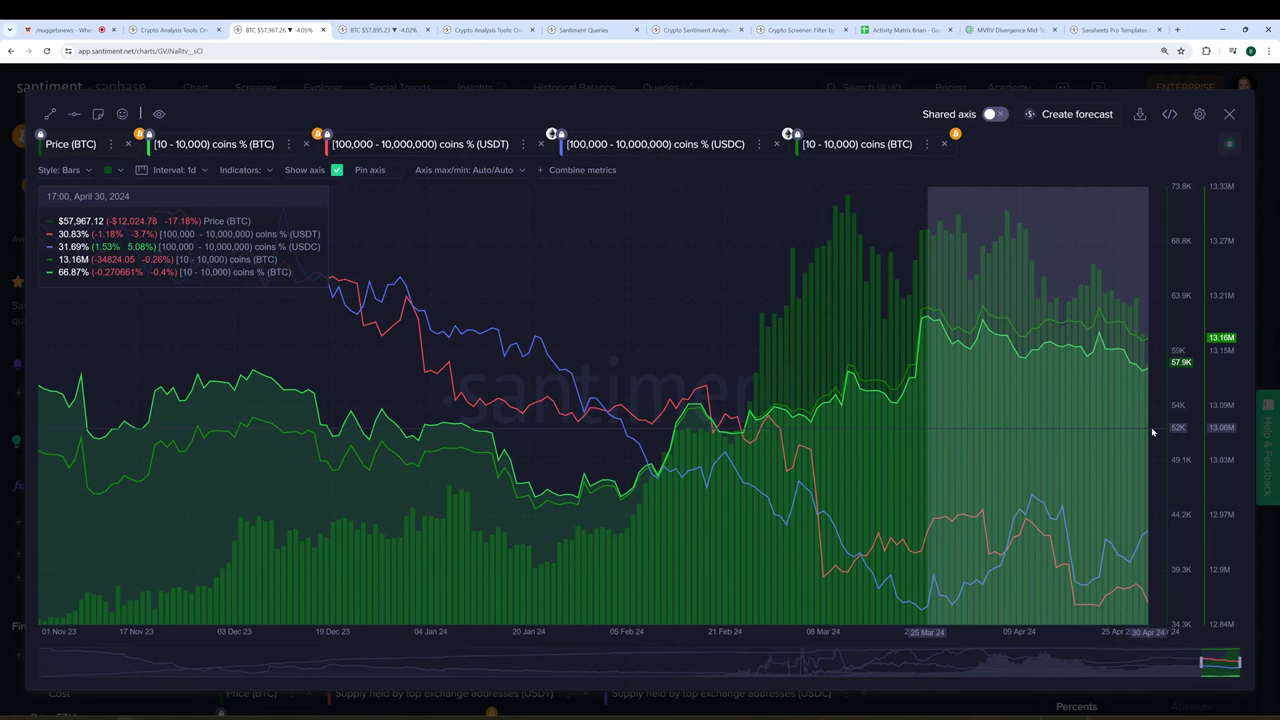
pyautogui.moveTo(1152, 432); pyautogui.dragTo(1150, 430)
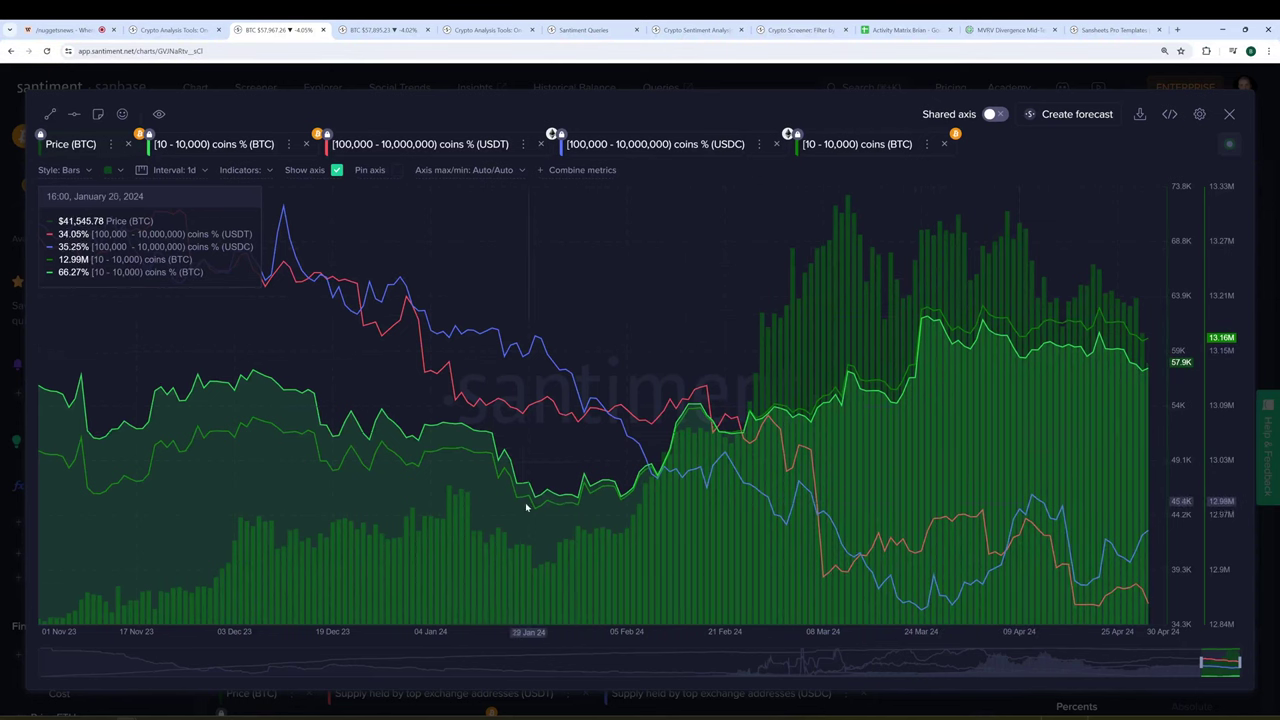
# Draw a rising trend line from early February to 30 April and measure 04 Feb to chart end
pyautogui.click(51, 115)
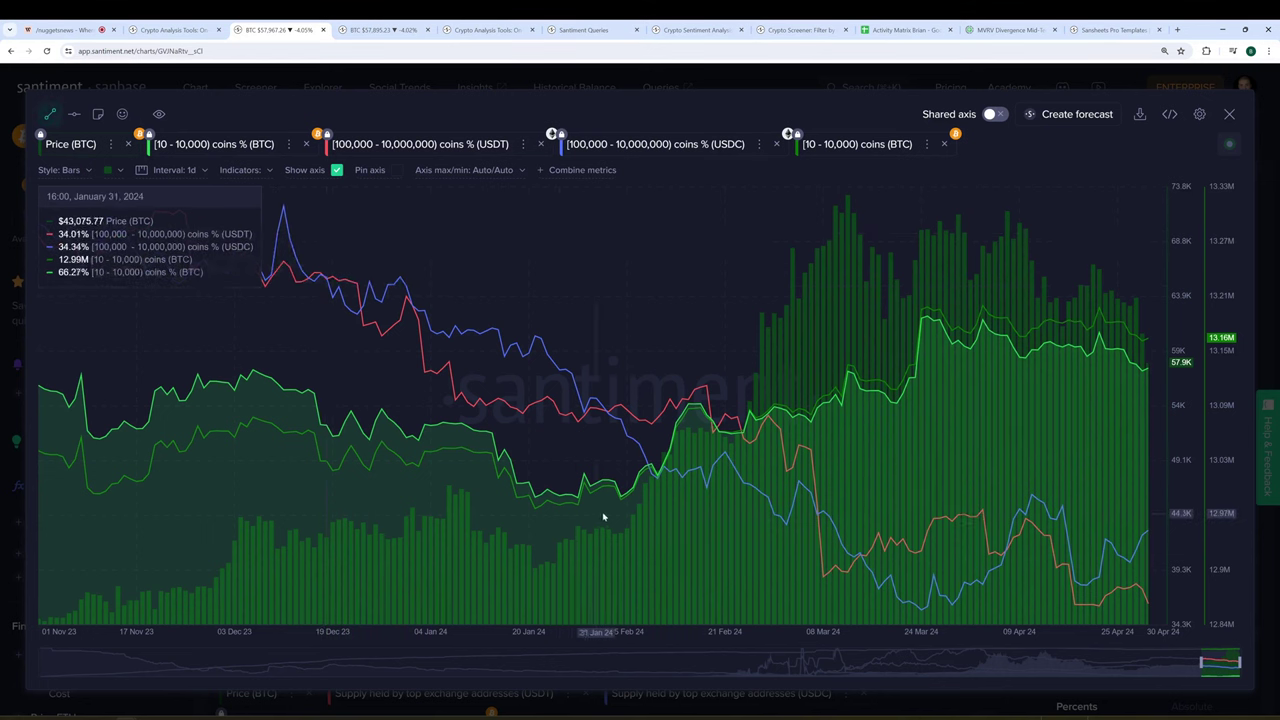
pyautogui.moveTo(619, 504)
pyautogui.mouseDown()
pyautogui.moveTo(657, 471)
pyautogui.moveTo(780, 430)
pyautogui.moveTo(1152, 368)
pyautogui.mouseUp()
pyautogui.click(1099, 443)
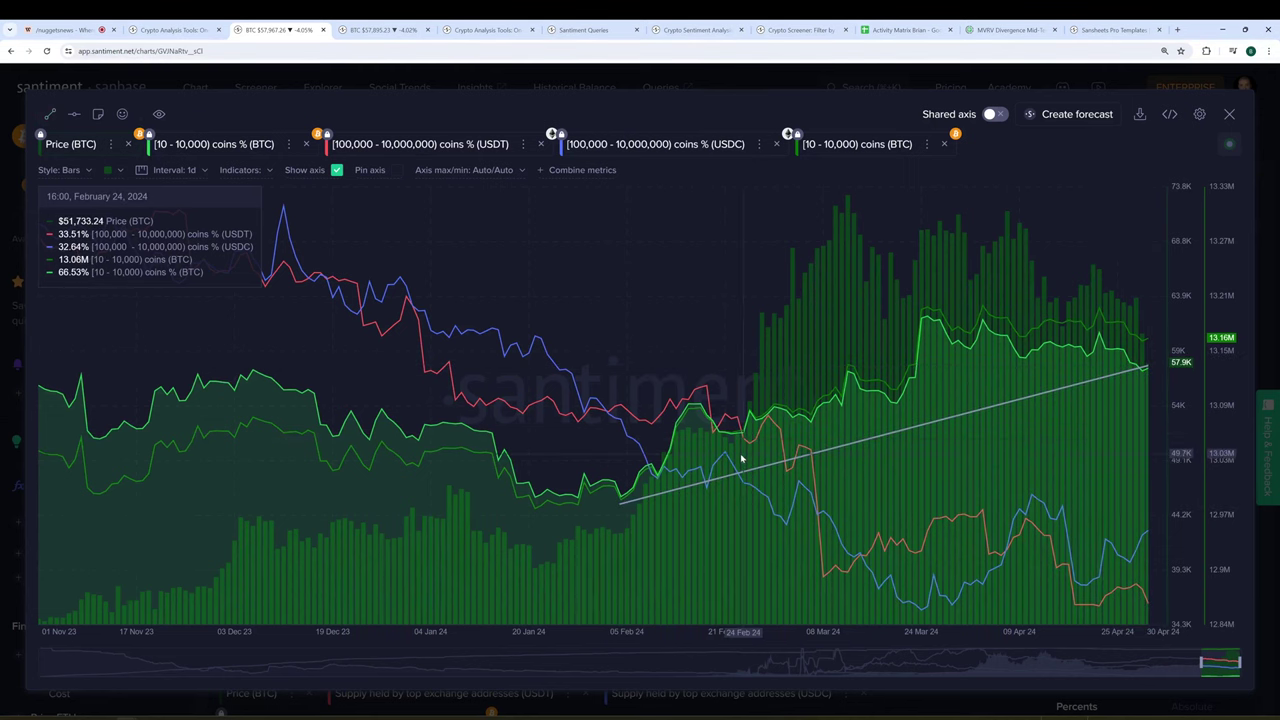
pyautogui.moveTo(622, 494)
pyautogui.mouseDown()
pyautogui.moveTo(948, 474)
pyautogui.moveTo(1172, 430)
pyautogui.mouseUp()
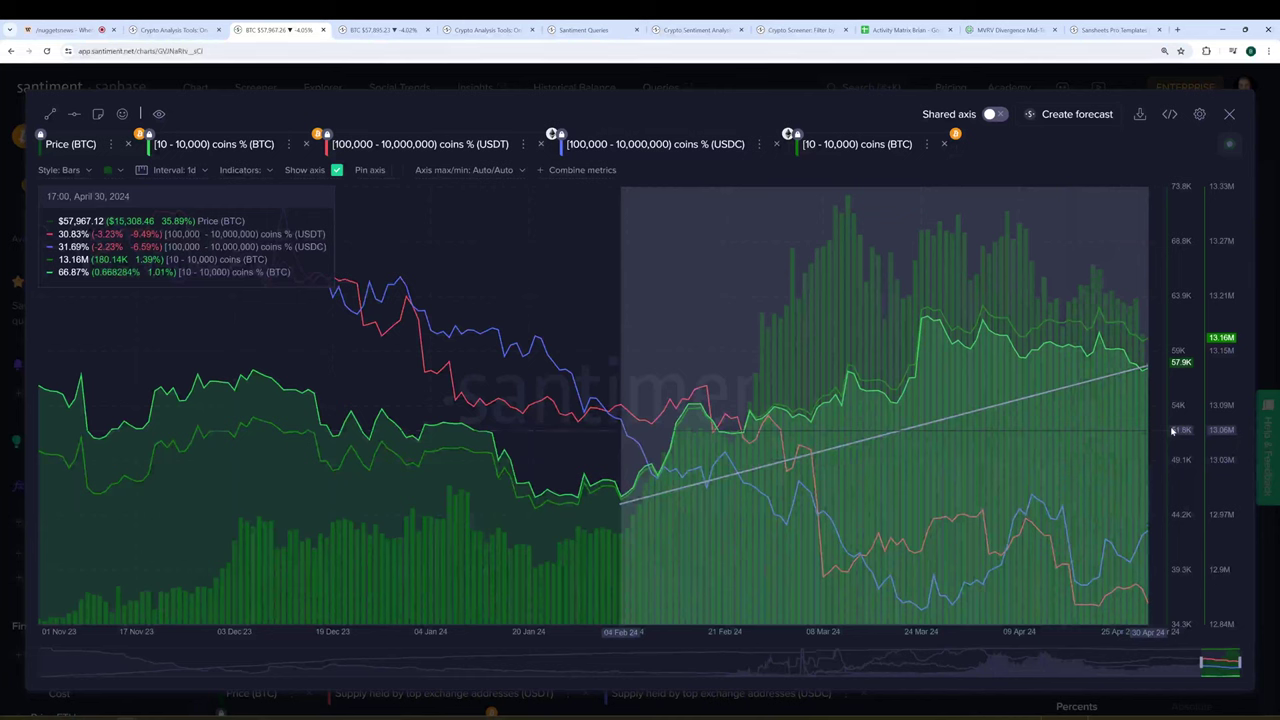
pyautogui.moveTo(1172, 430); pyautogui.dragTo(1172, 430)
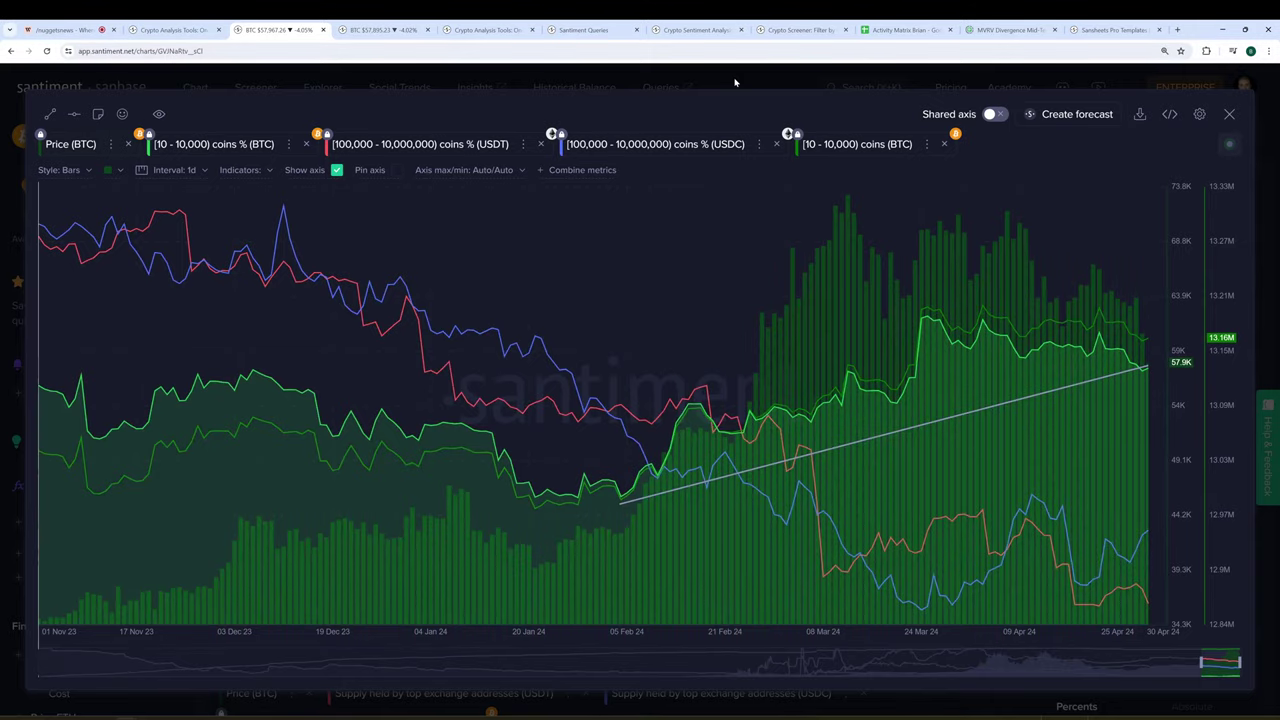
# Switch the page from Bitcoin to Ethereum and expand the chart again
pyautogui.click(735, 82)
pyautogui.click(123, 171)
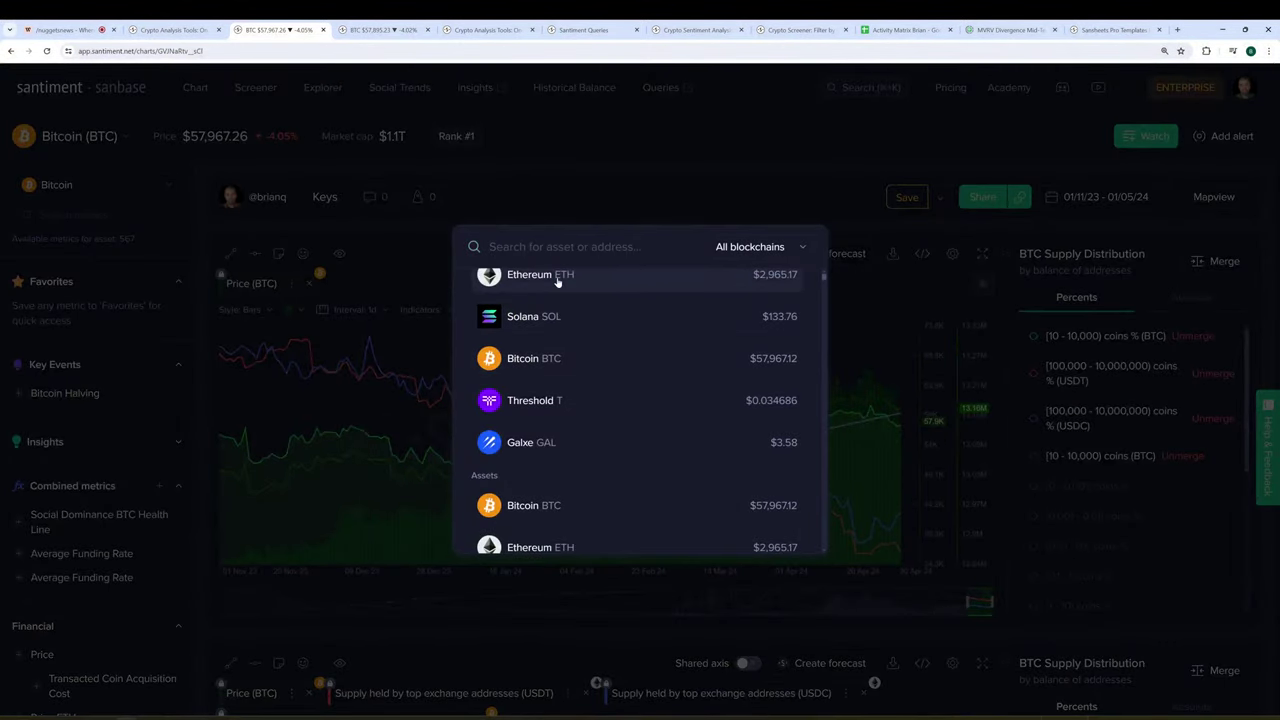
pyautogui.click(558, 272)
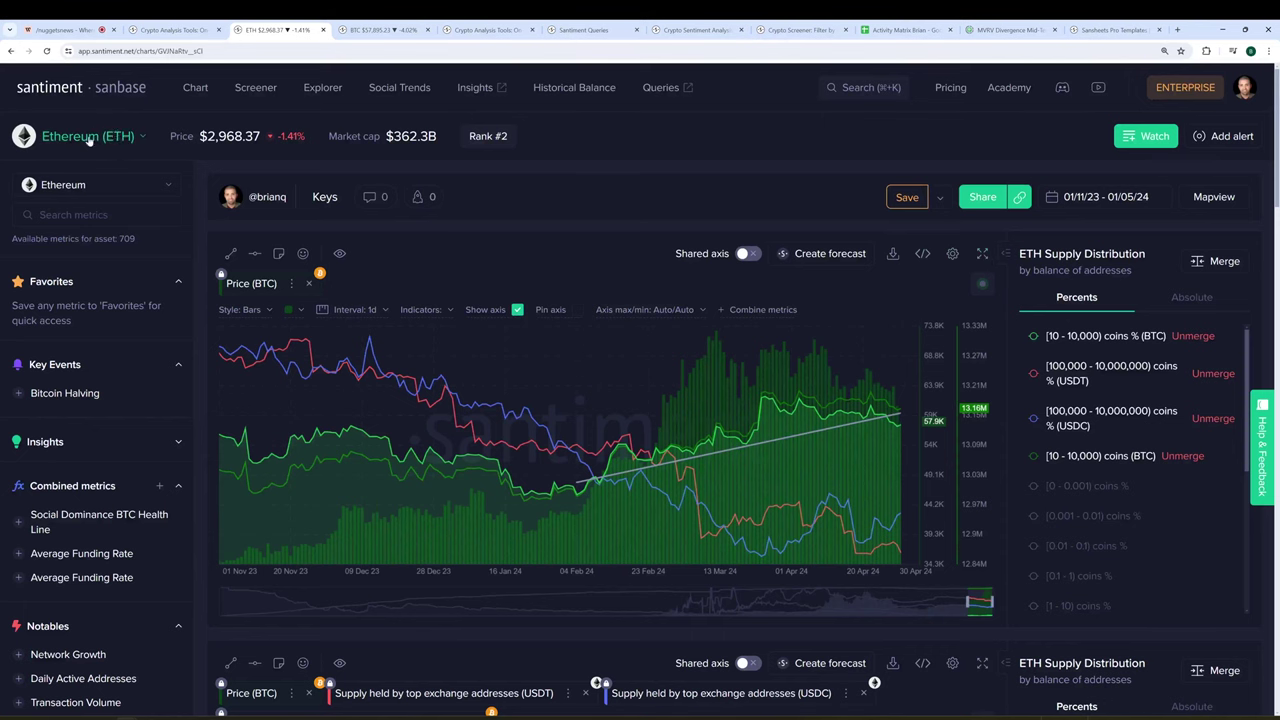
pyautogui.click(982, 253)
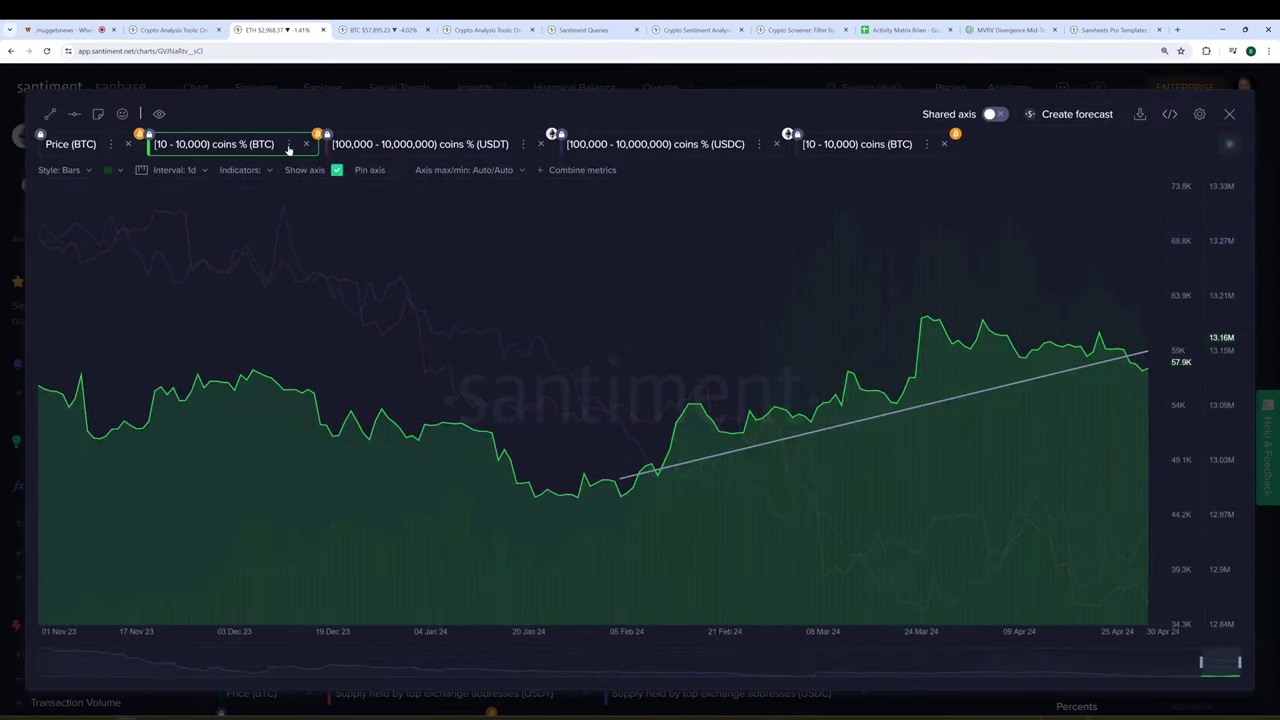
# Unlock both 10–10,000 coins holder metrics so they show ETH data
pyautogui.click(288, 144)
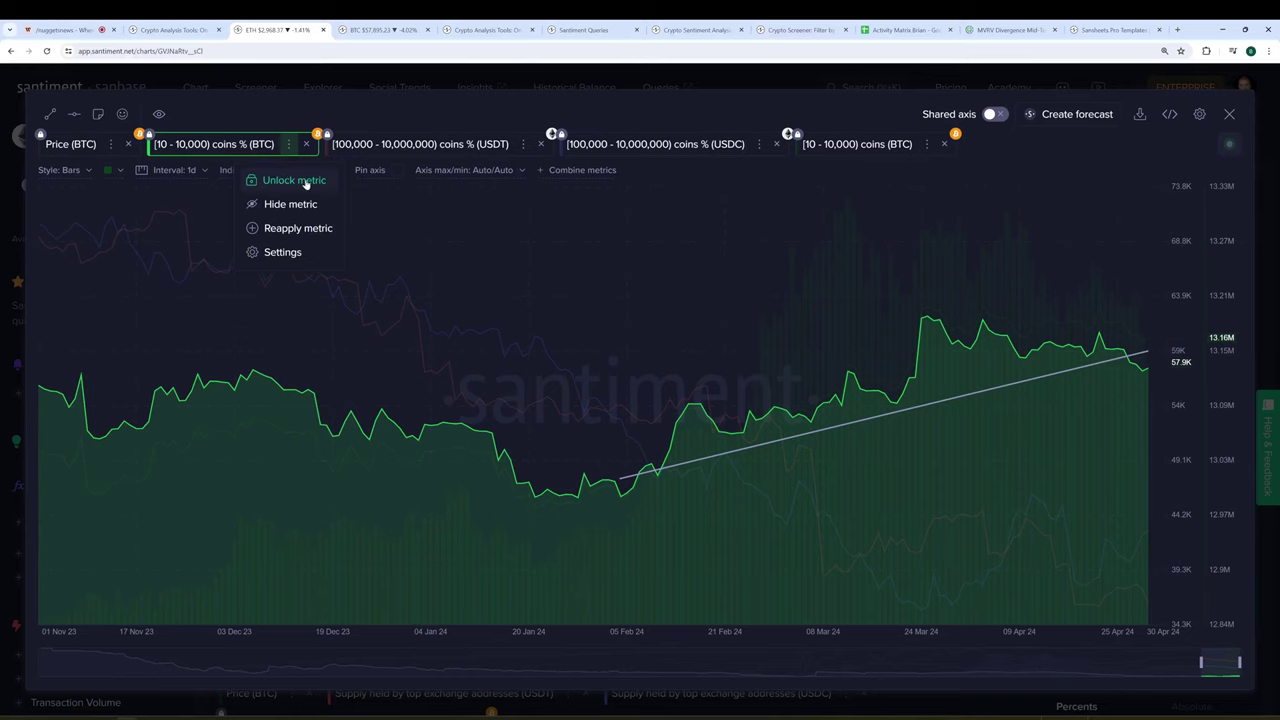
pyautogui.click(288, 144)
pyautogui.click(288, 179)
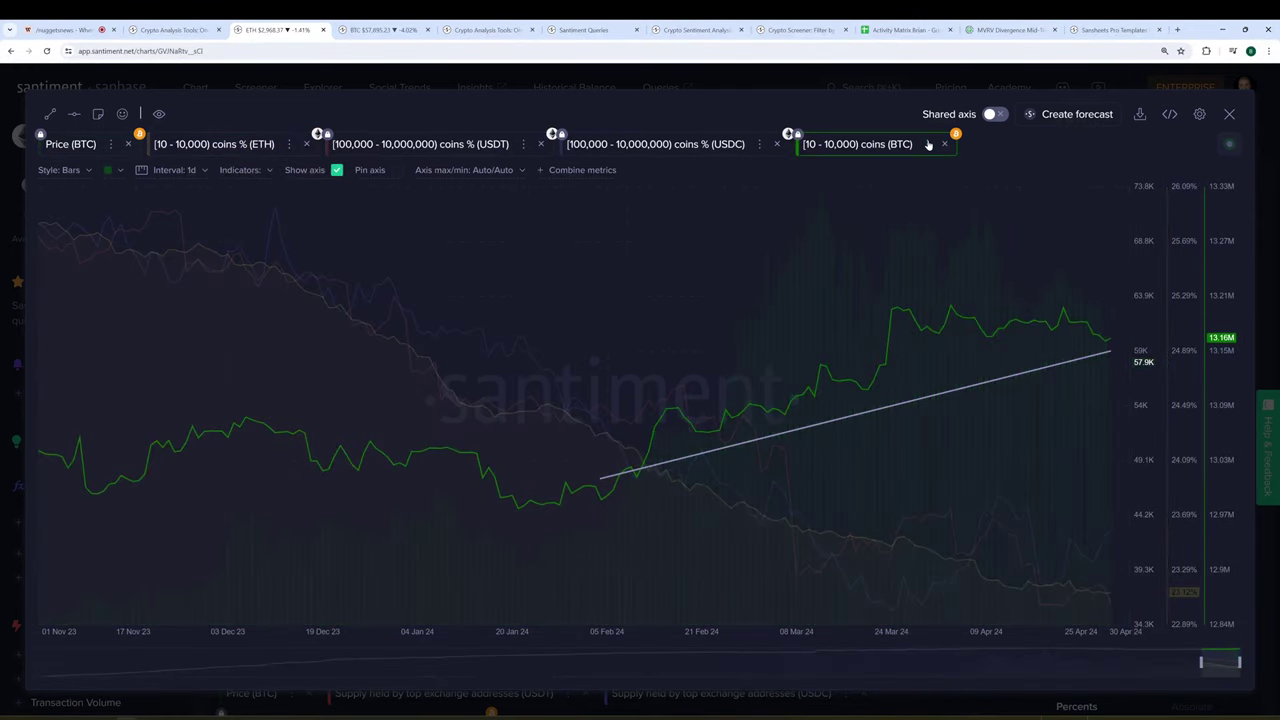
pyautogui.click(927, 144)
pyautogui.click(930, 182)
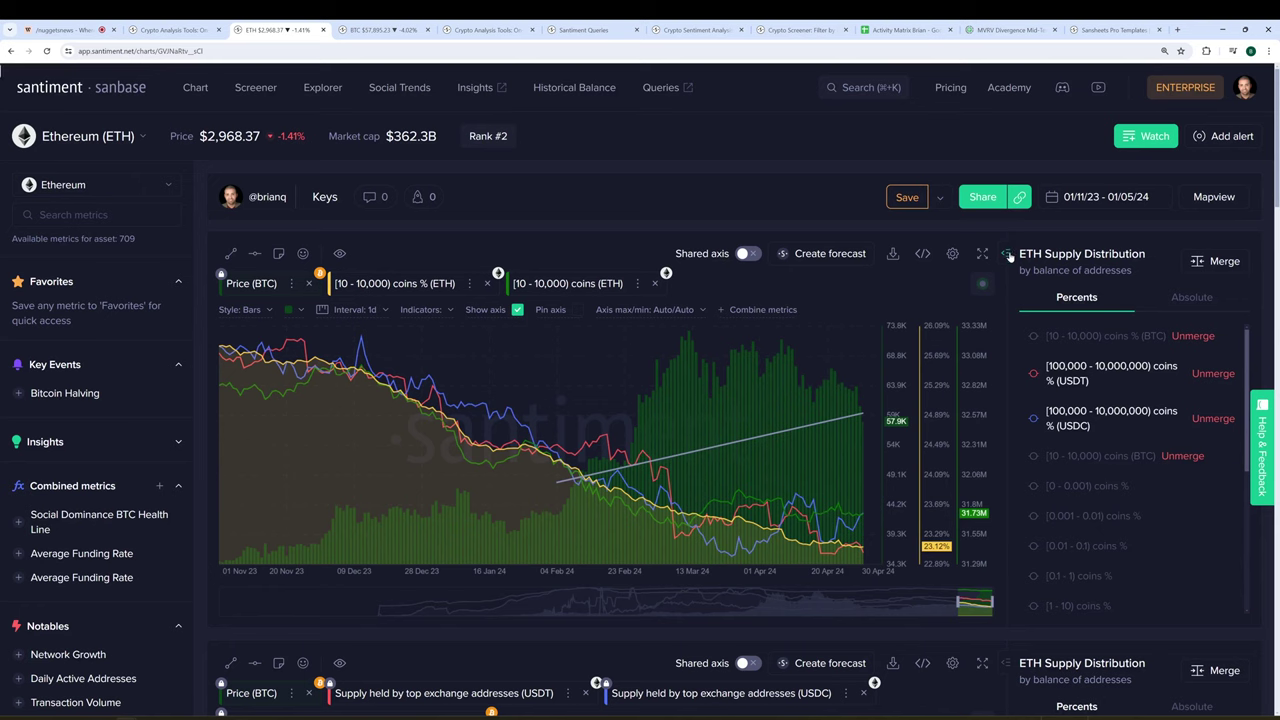
# Unmerge the BTC and USDT rows and merge the 100,000 to 1B coins % bands into one ETH line
pyautogui.click(1192, 336)
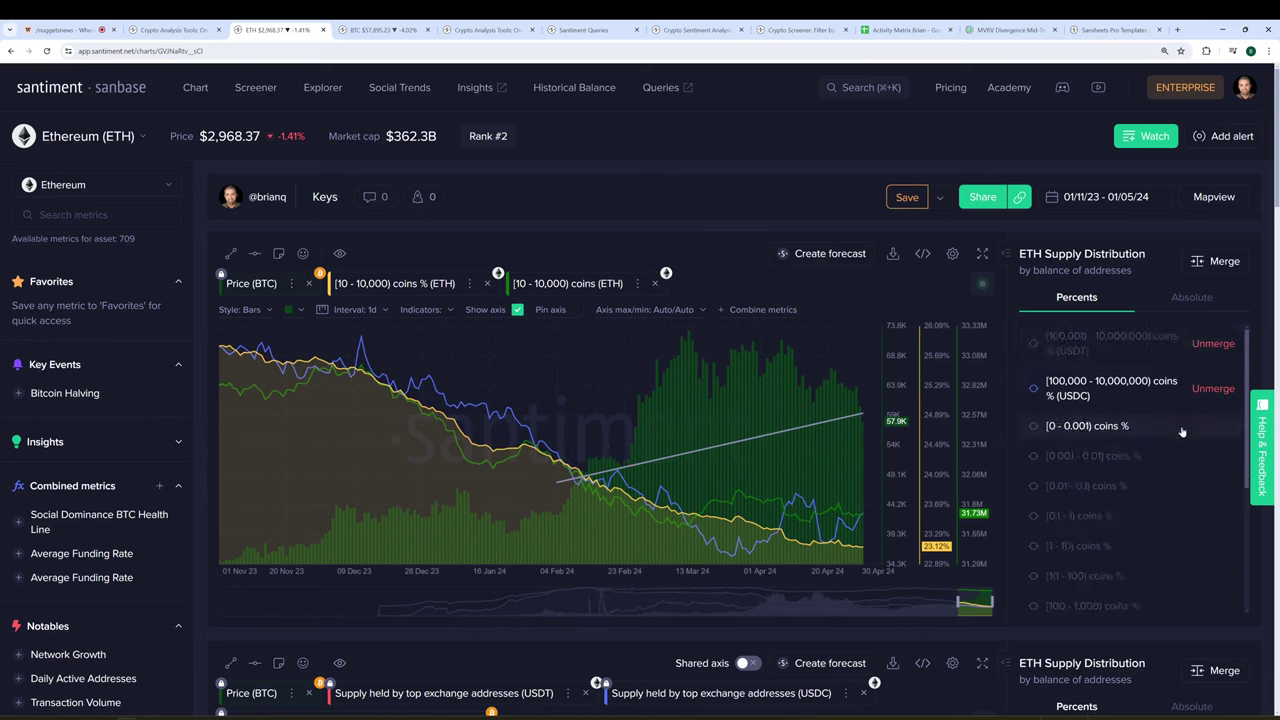
pyautogui.click(1212, 343)
pyautogui.click(1216, 270)
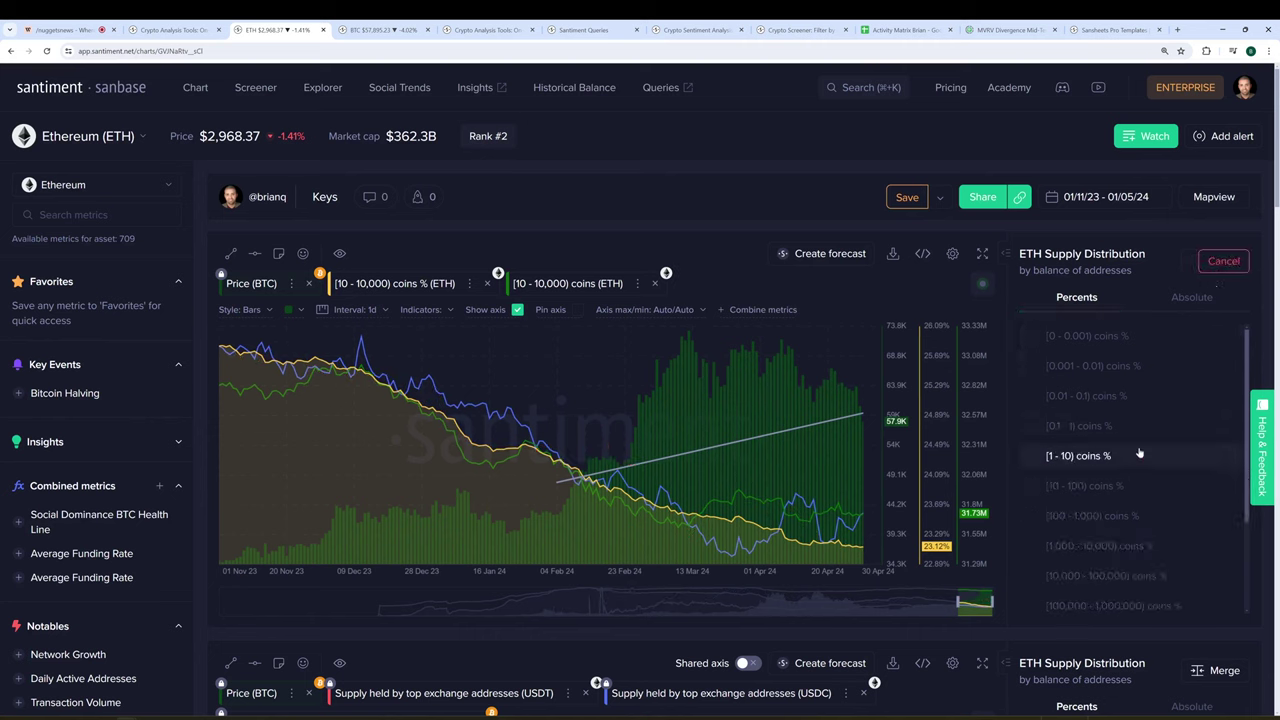
pyautogui.scroll(-2, 1120, 485)
pyautogui.scroll(-2, 1120, 490)
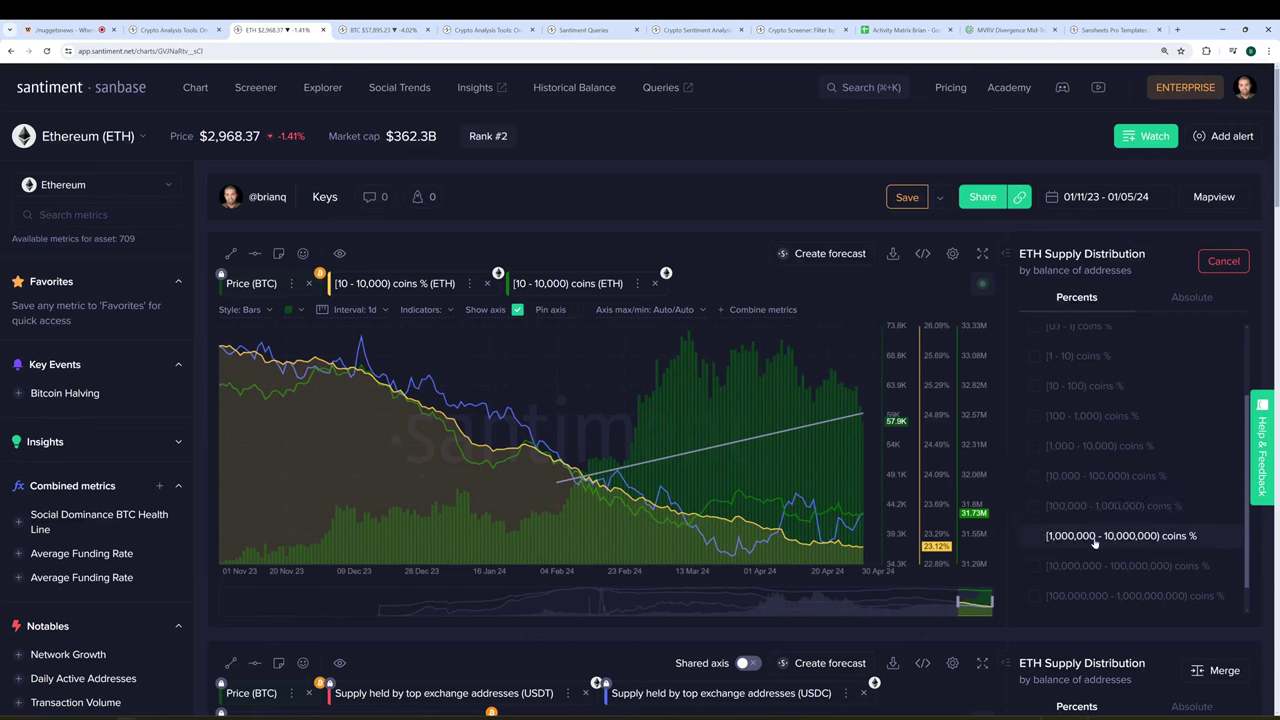
pyautogui.click(1097, 508)
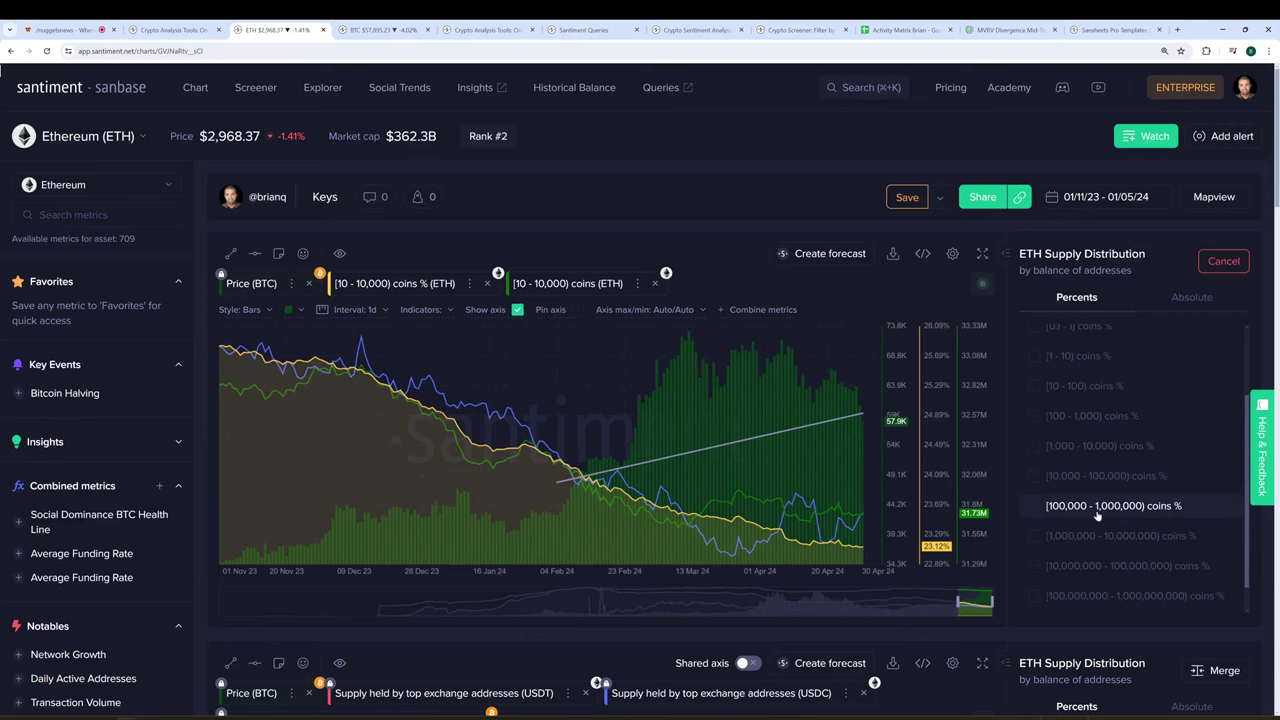
pyautogui.click(1097, 536)
pyautogui.click(1100, 566)
pyautogui.click(1094, 599)
pyautogui.scroll(-1, 1092, 600)
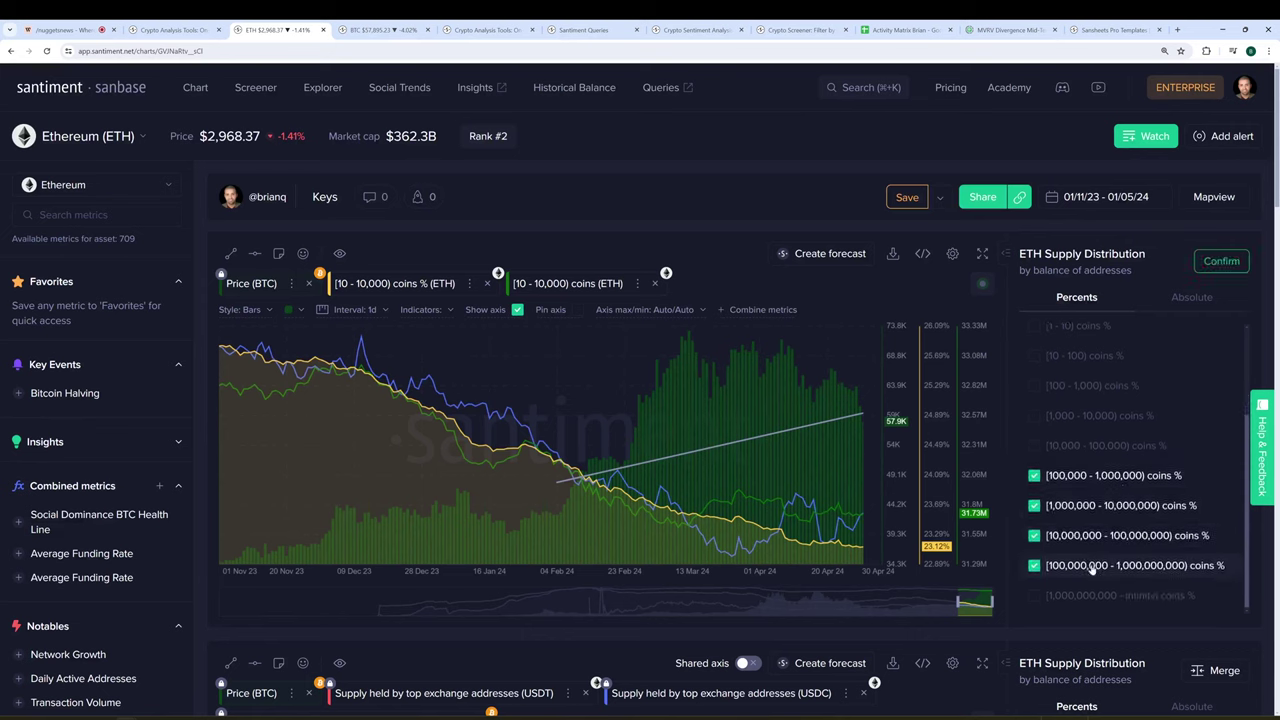
pyautogui.click(1220, 261)
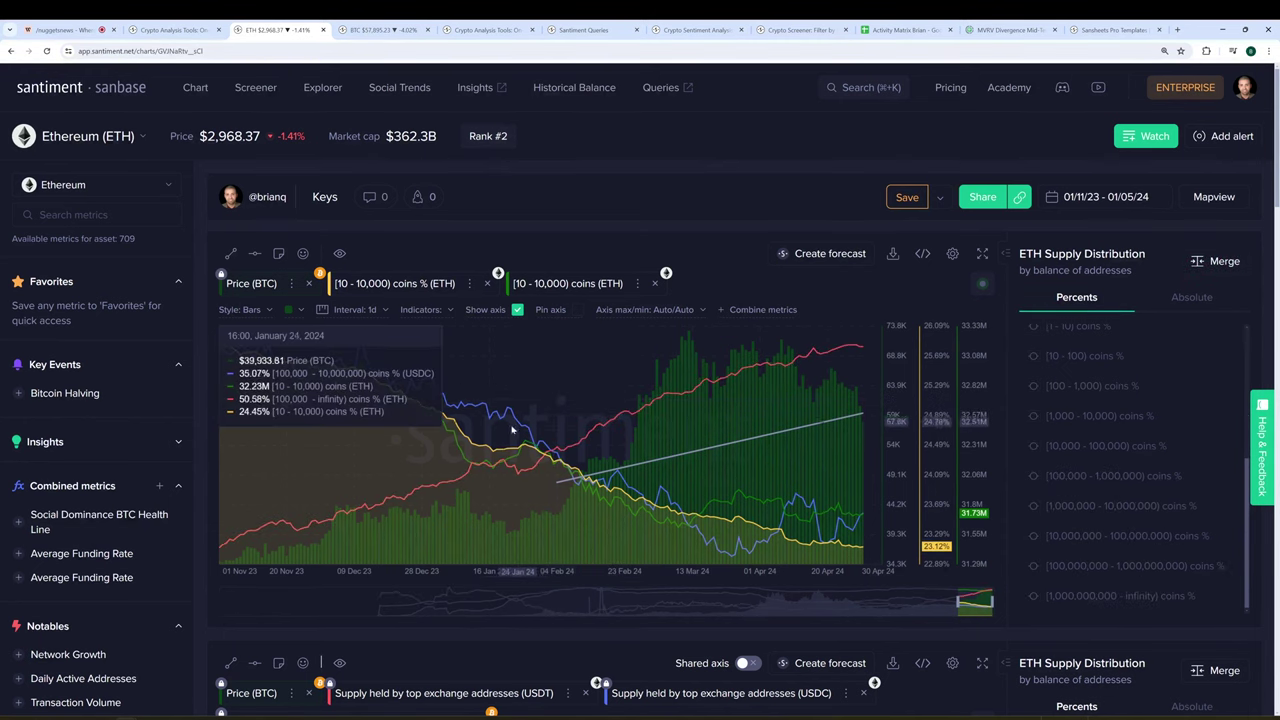
# Set the chart's date range to Last year with the start year changed to 21
pyautogui.click(1092, 197)
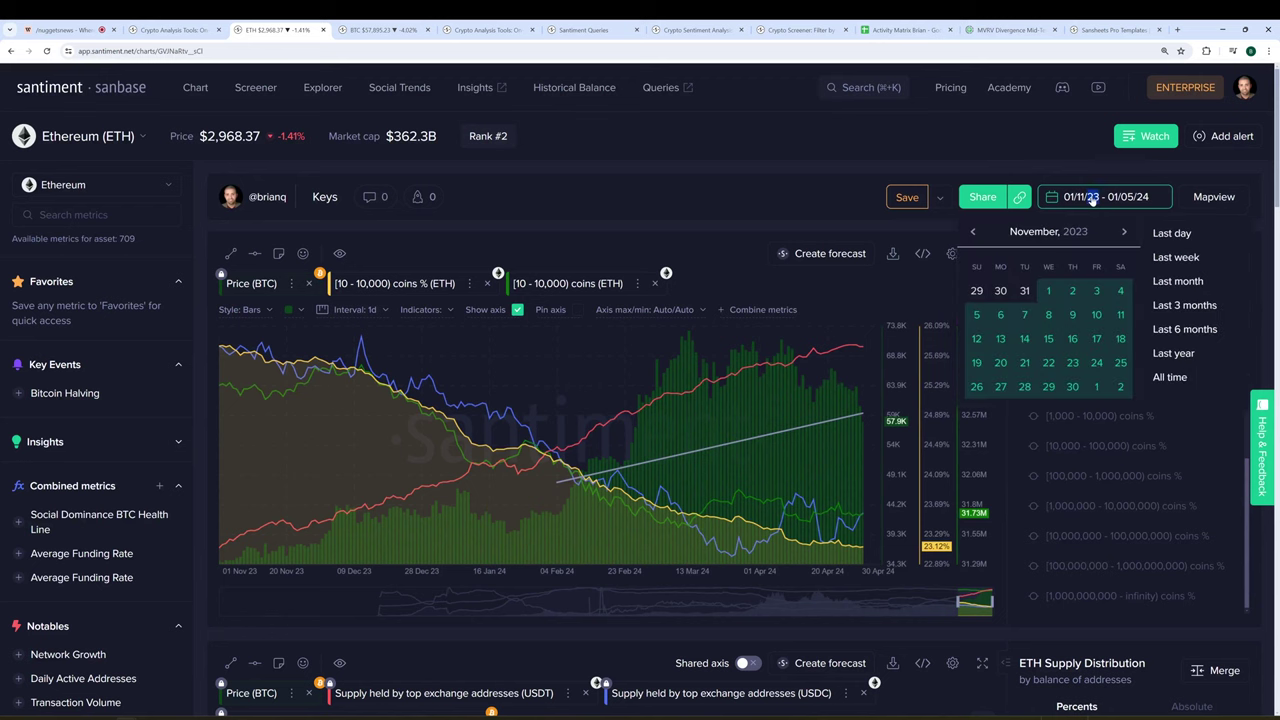
pyautogui.click(1173, 353)
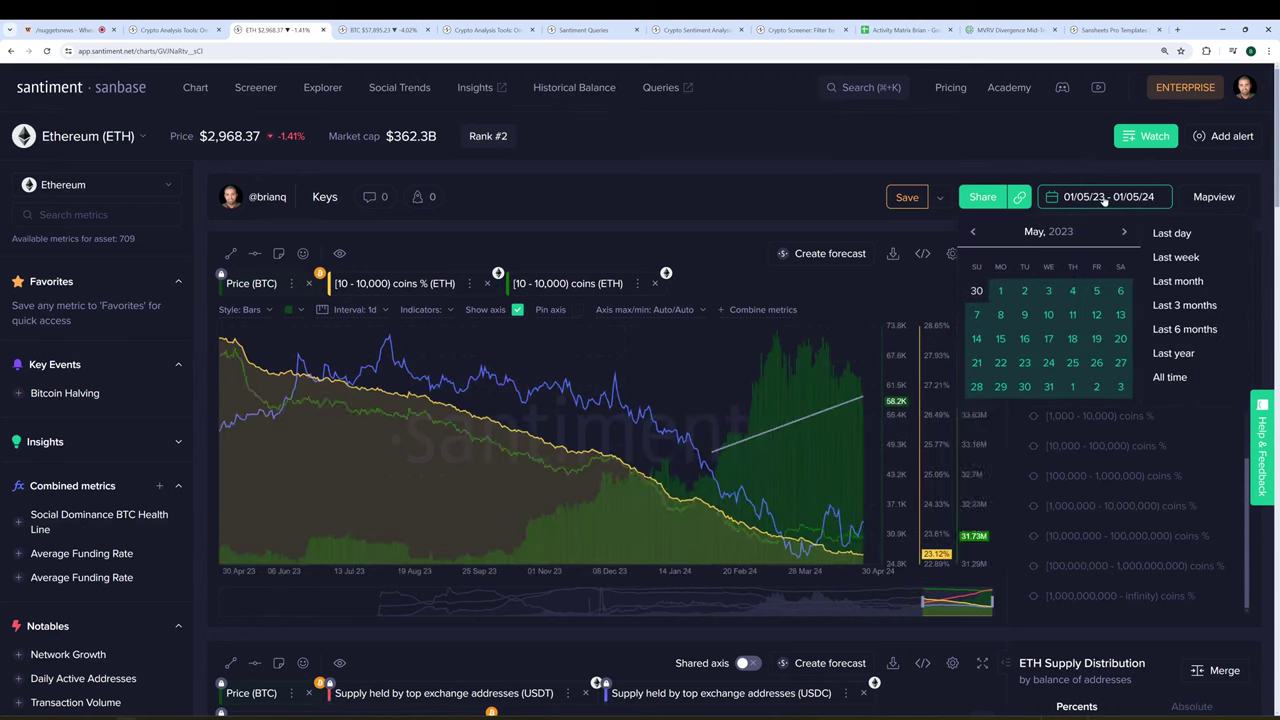
pyautogui.write('21')
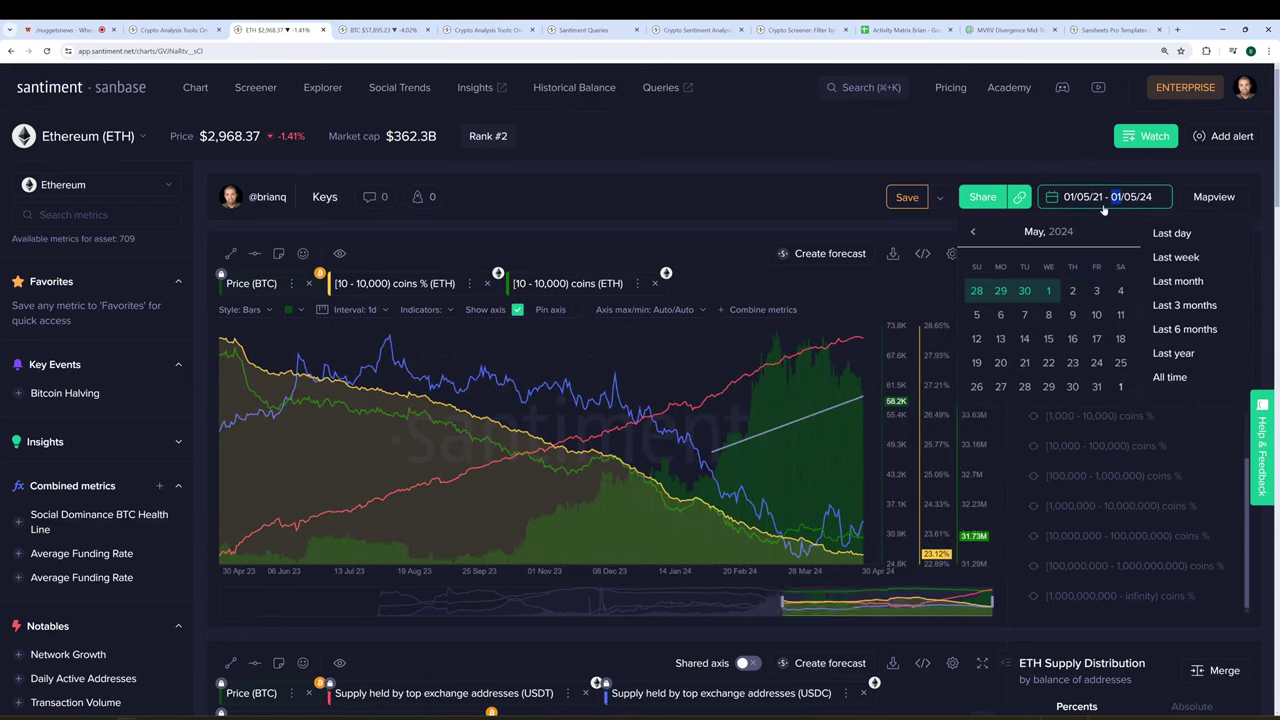
pyautogui.click(784, 197)
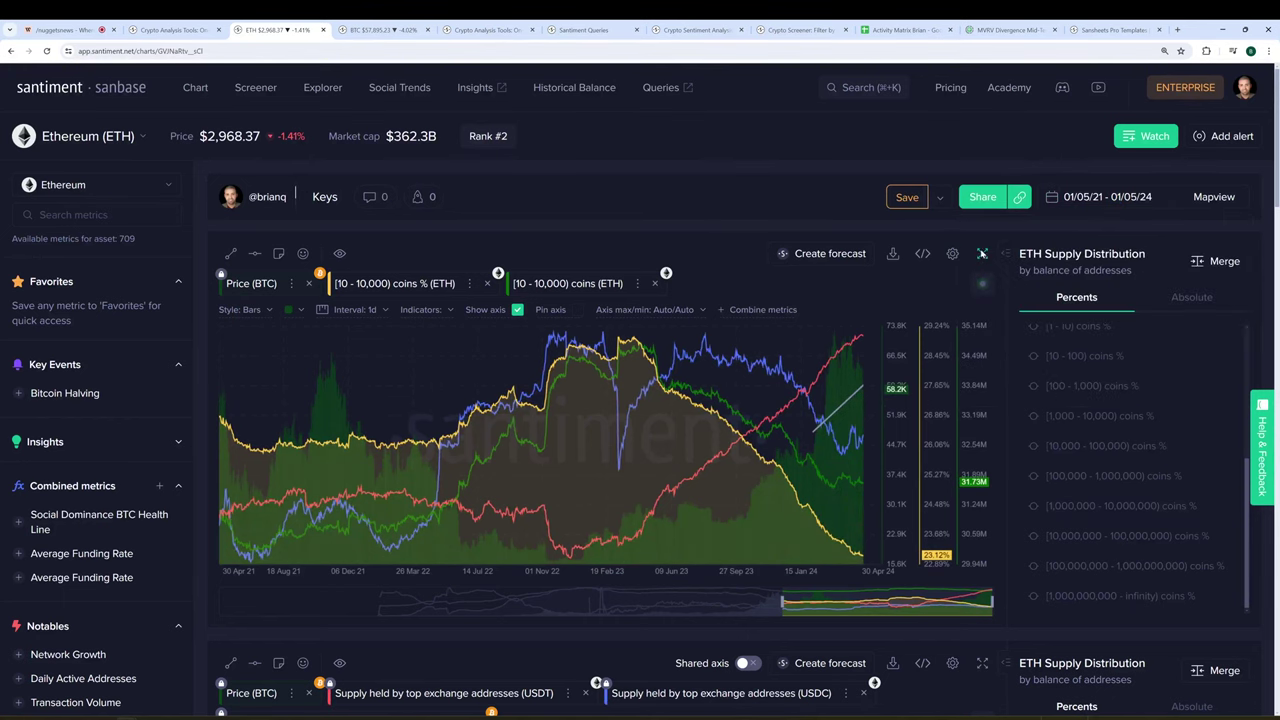
# Remove the 10–10,000 coins ETH and USDC holder metrics, and unlock Price to show ETH
pyautogui.click(982, 254)
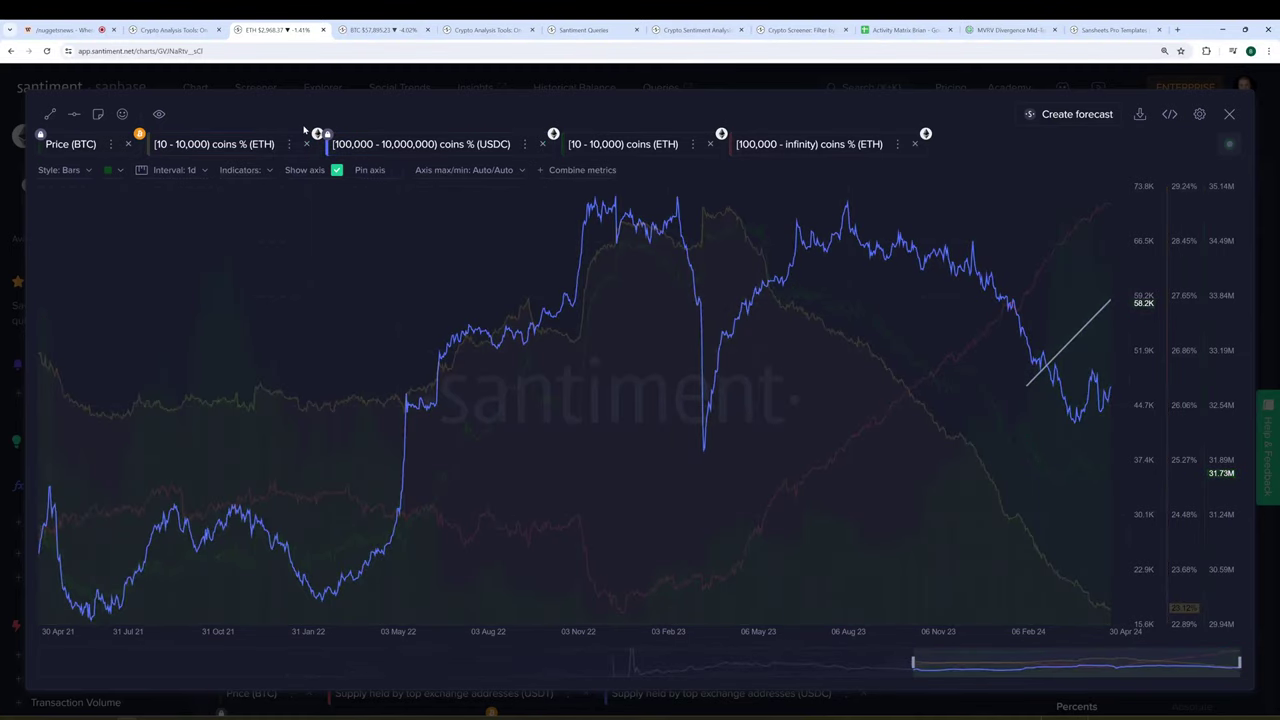
pyautogui.click(307, 146)
pyautogui.click(364, 145)
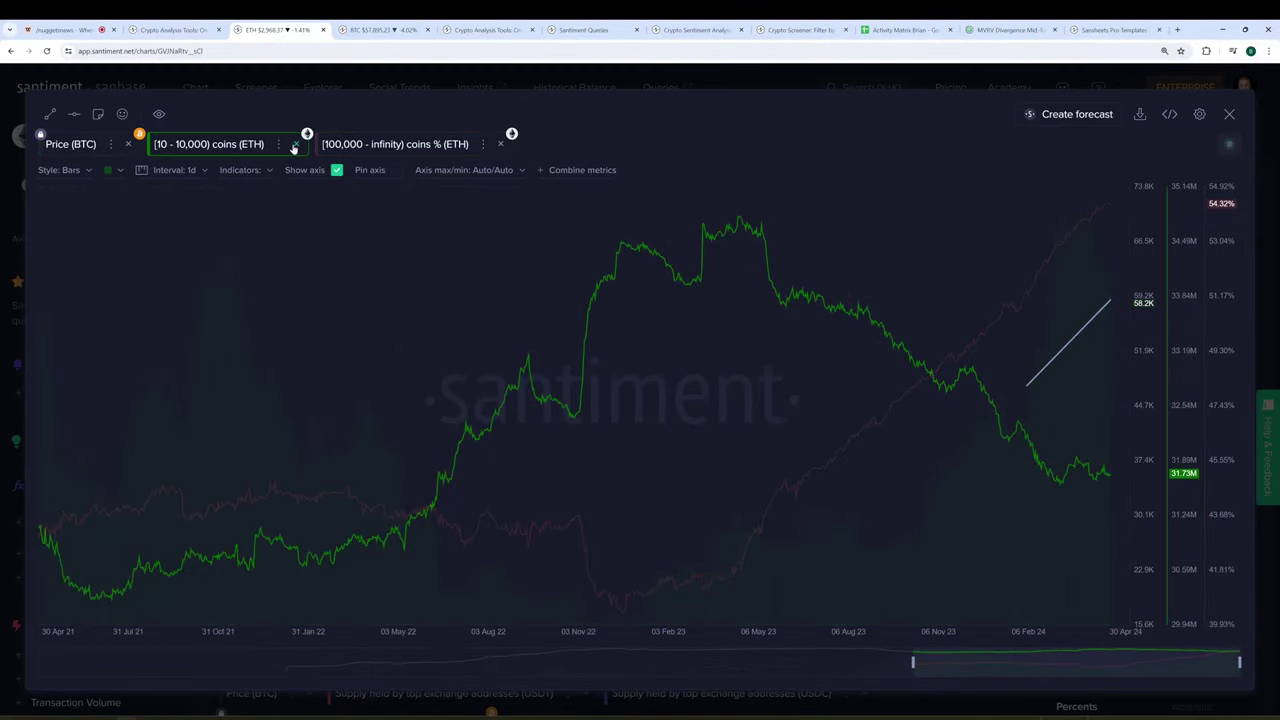
pyautogui.click(296, 145)
pyautogui.click(110, 144)
pyautogui.click(114, 177)
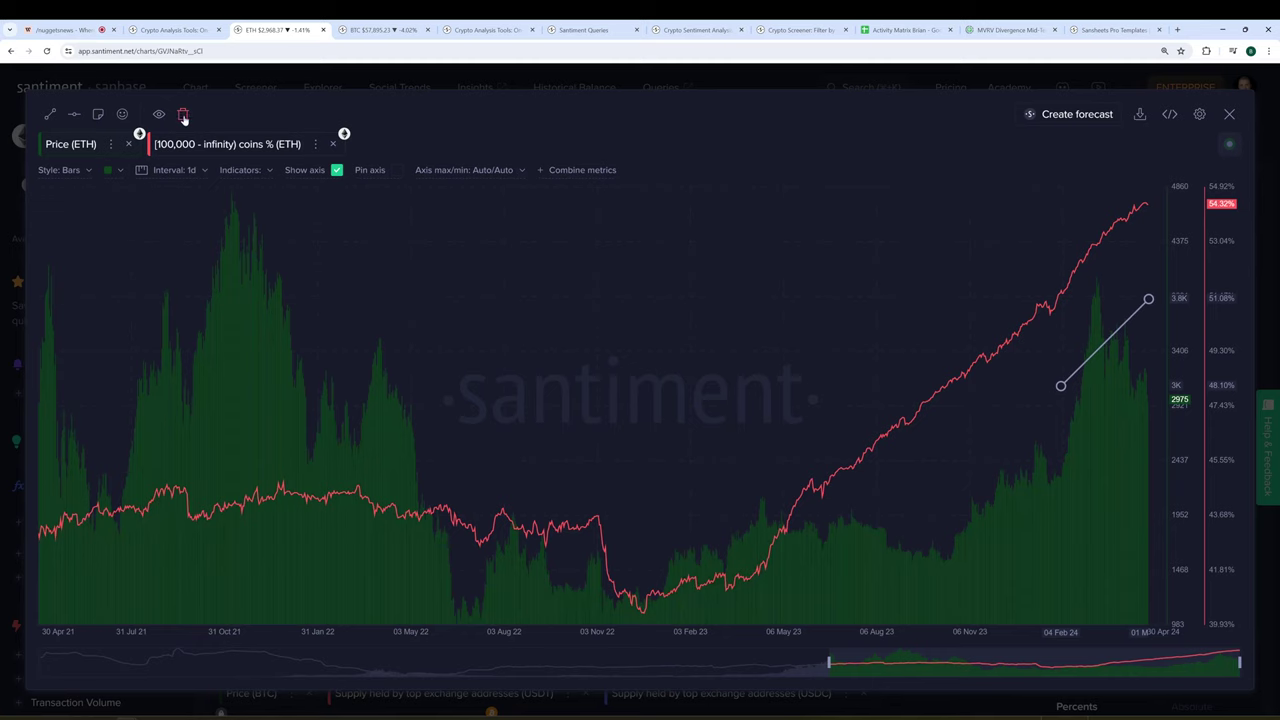
# Delete the selected trend line with the red trash icon in the chart toolbar
pyautogui.click(183, 114)
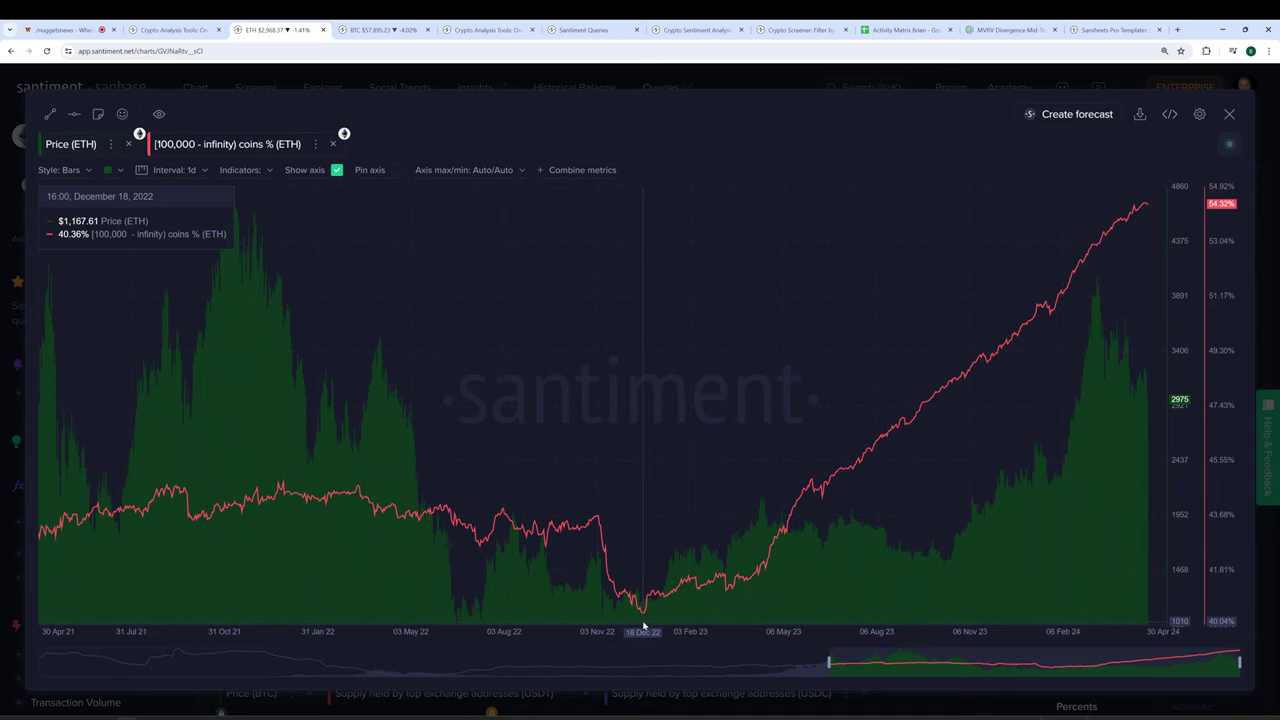
# Measure the change in the 100,000+ holders' share starting from 18 Dec 22 on the enlarged ETH chart
pyautogui.moveTo(643, 608)
pyautogui.mouseDown()
pyautogui.moveTo(751, 551)
pyautogui.moveTo(1003, 297)
pyautogui.moveTo(1149, 210)
pyautogui.mouseUp()
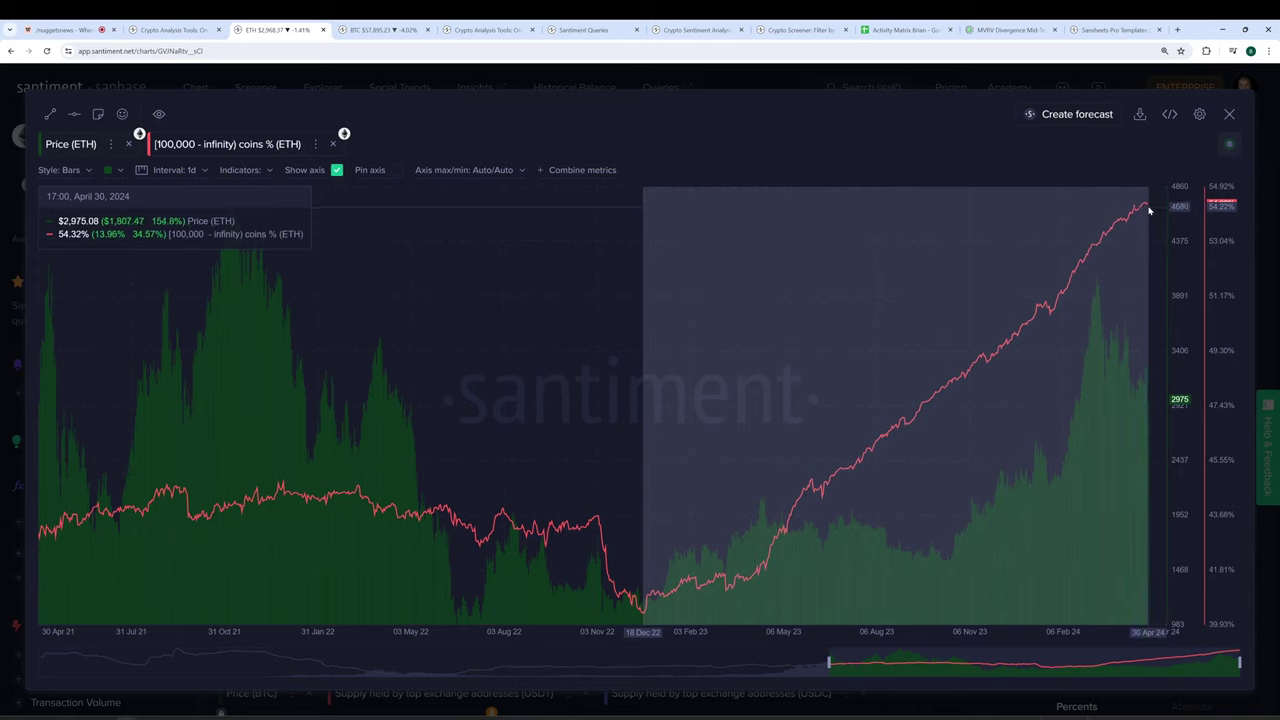
pyautogui.moveTo(1149, 210); pyautogui.dragTo(1149, 210)
pyautogui.moveTo(1149, 210); pyautogui.dragTo(1150, 212)
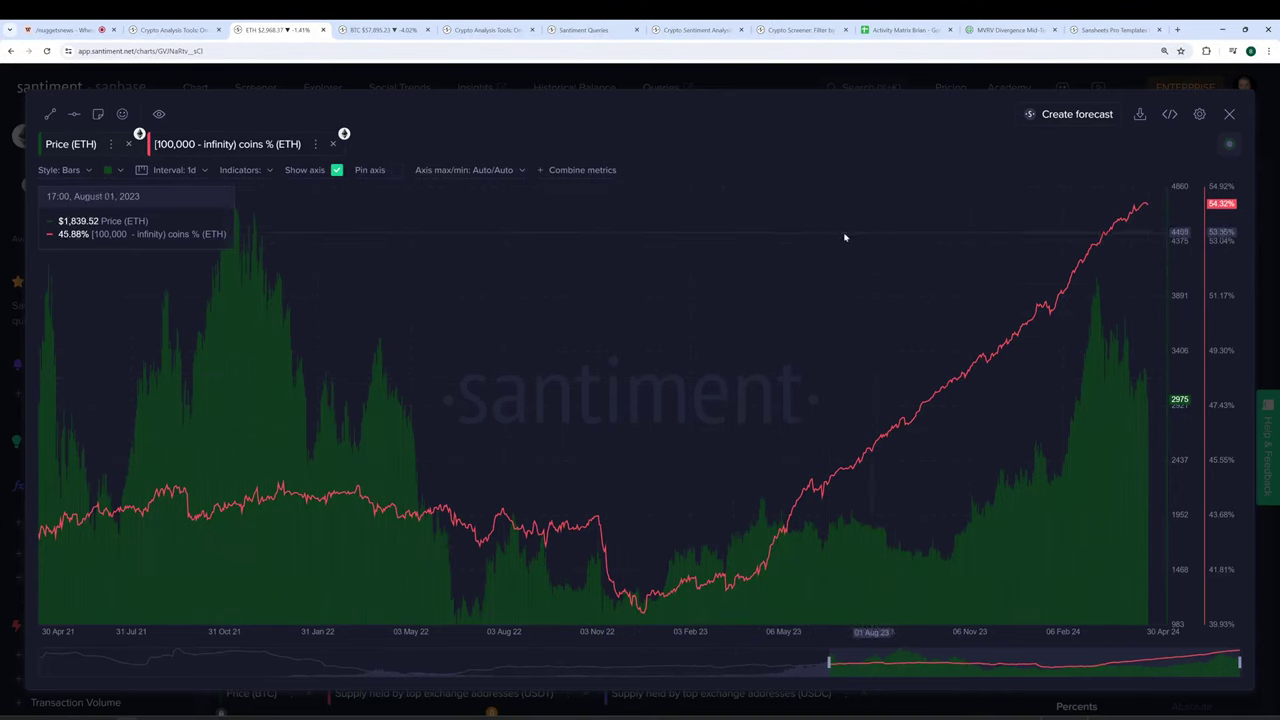
# Close the enlarged ETH chart and scroll down the full Ethereum page
pyautogui.click(730, 78)
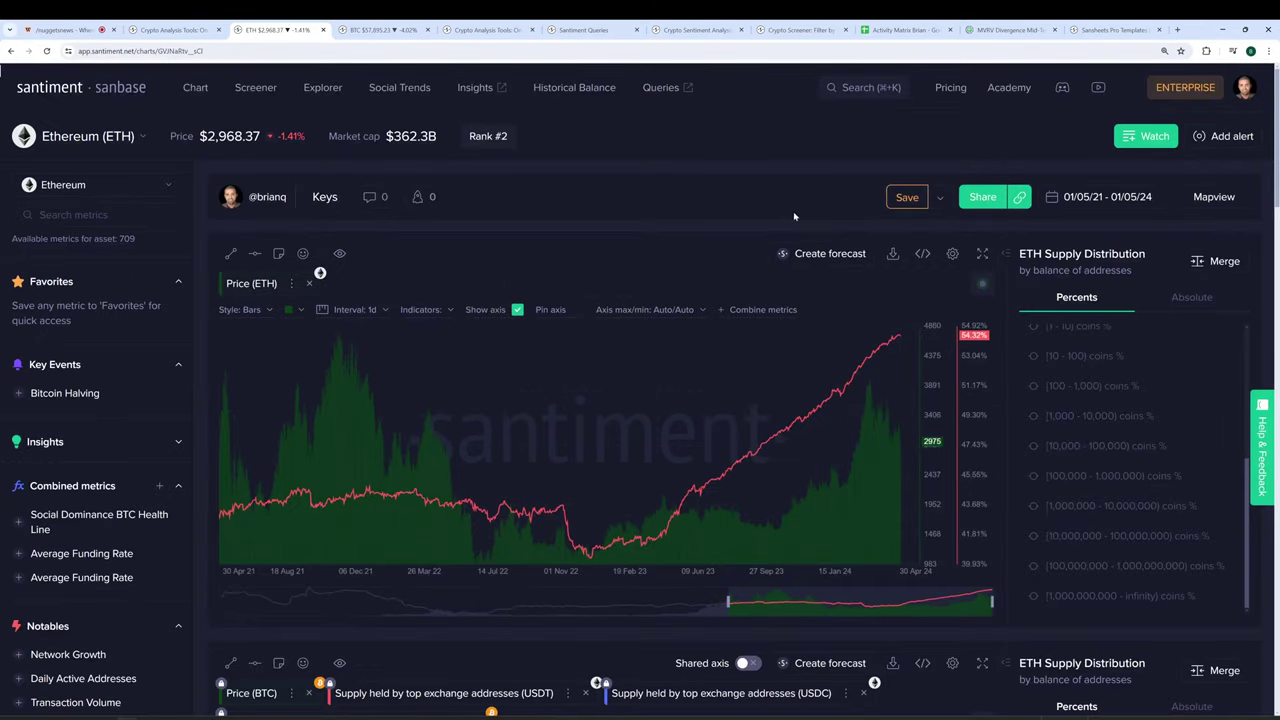
pyautogui.scroll(-1, 794, 211)
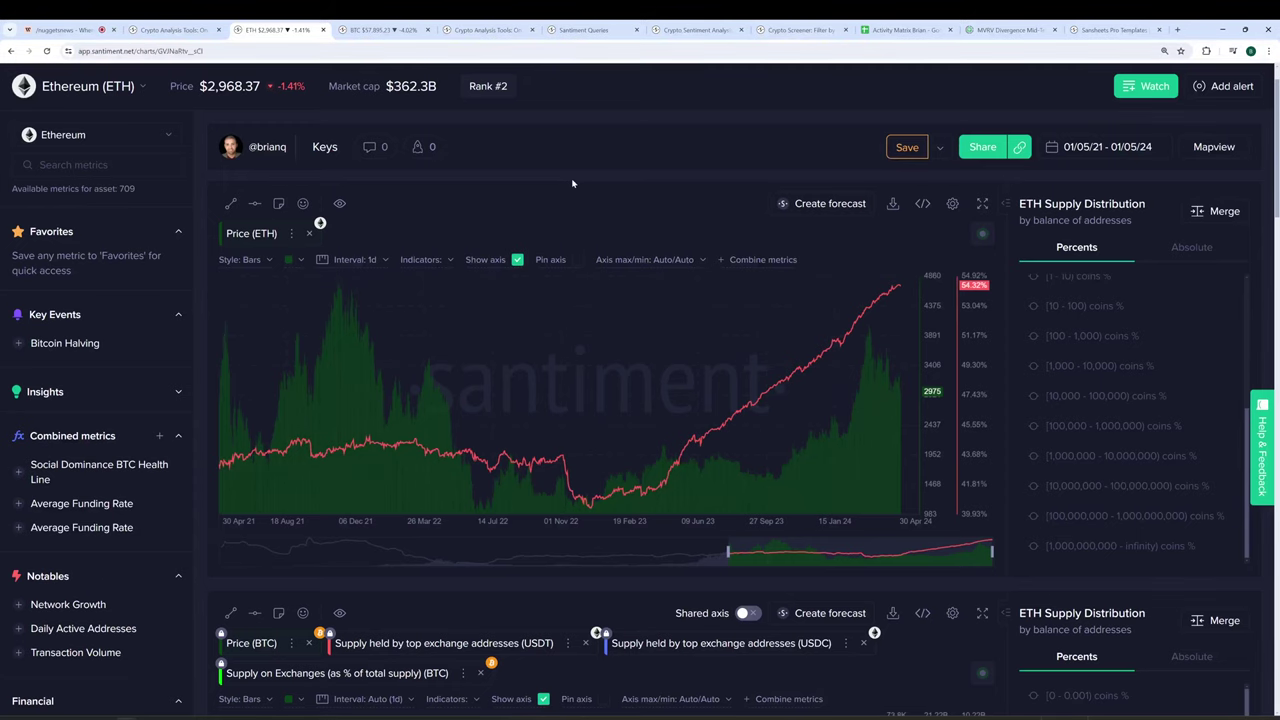
# Switch the asset page from Ethereum to Solana via the asset search
pyautogui.click(98, 88)
pyautogui.write('sol')
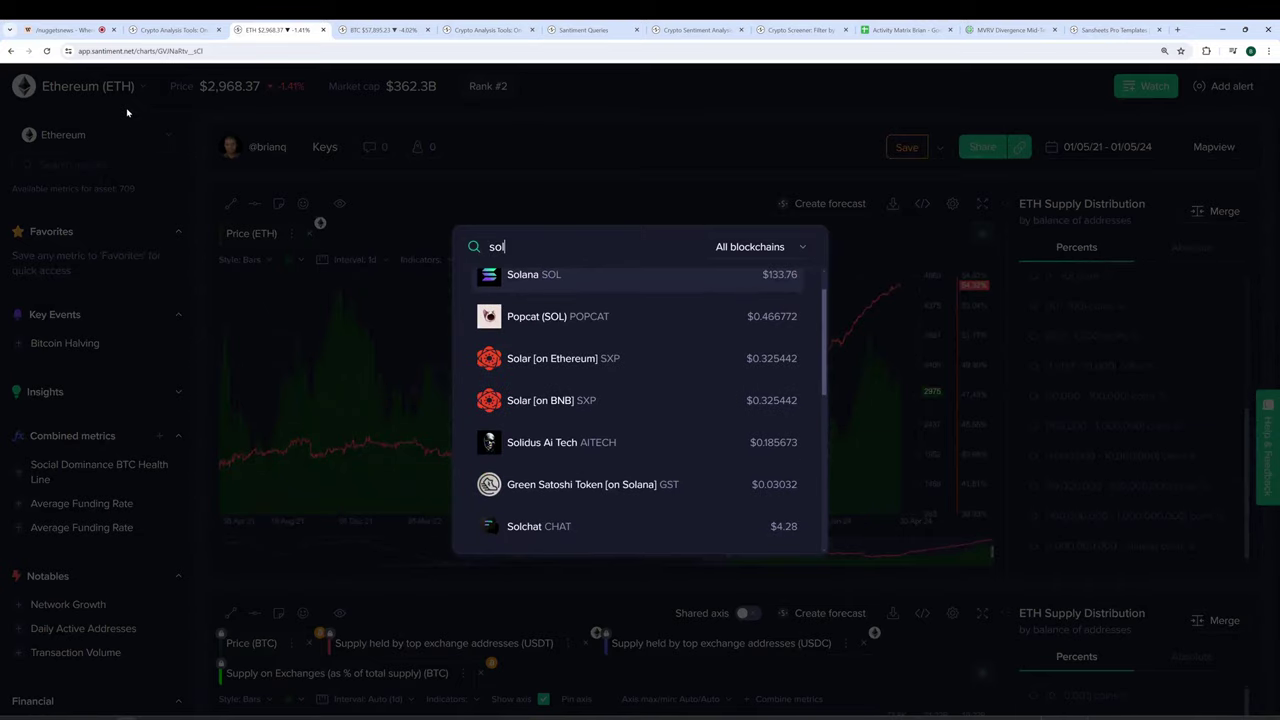
pyautogui.click(628, 278)
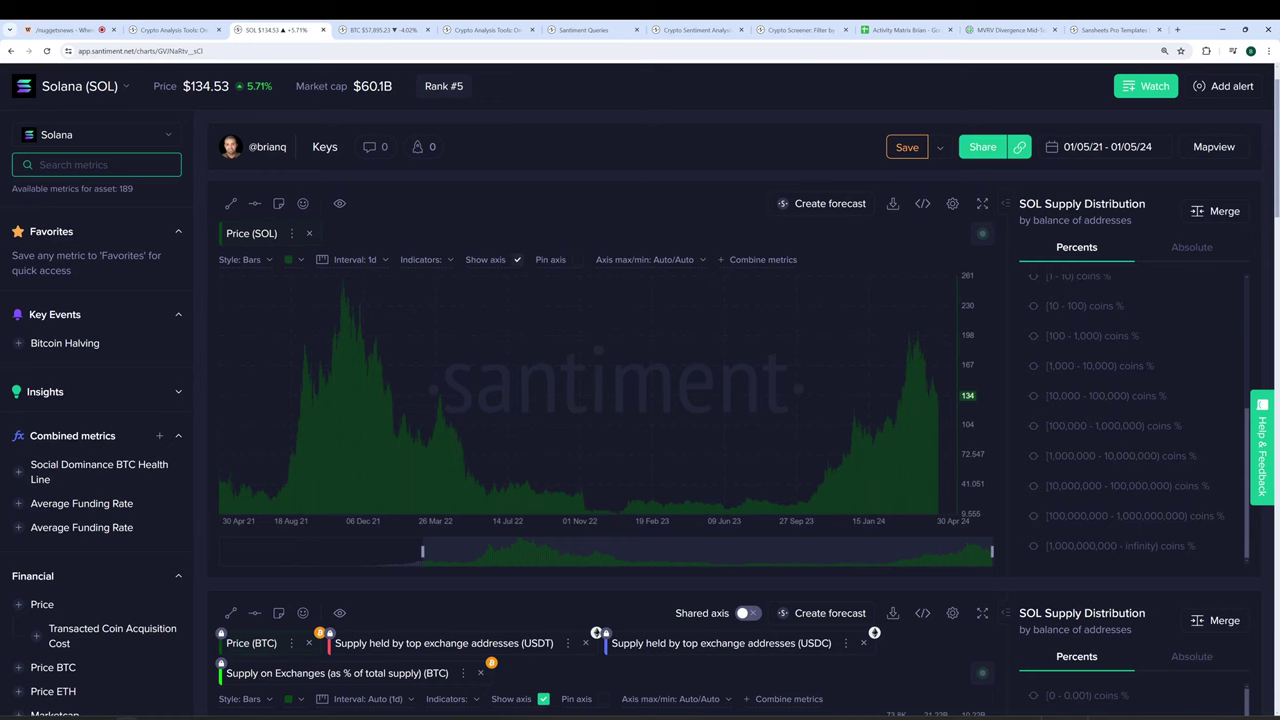
# Add Volume (SOL) and RSI 1d (SOL) metrics to the top price chart
pyautogui.write('volu')
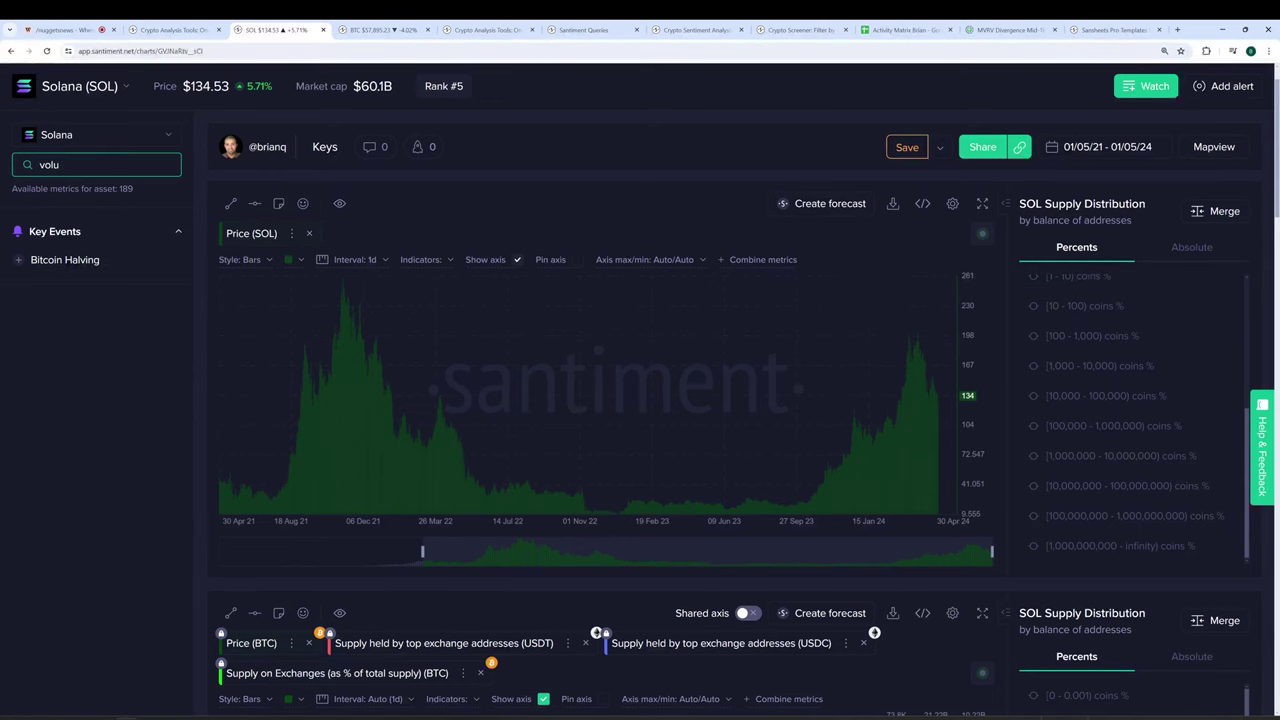
pyautogui.moveTo(47, 337); pyautogui.dragTo(334, 260)
pyautogui.hotkey('ctrl', 'a')
pyautogui.write('rsi')
pyautogui.moveTo(80, 371); pyautogui.dragTo(394, 290)
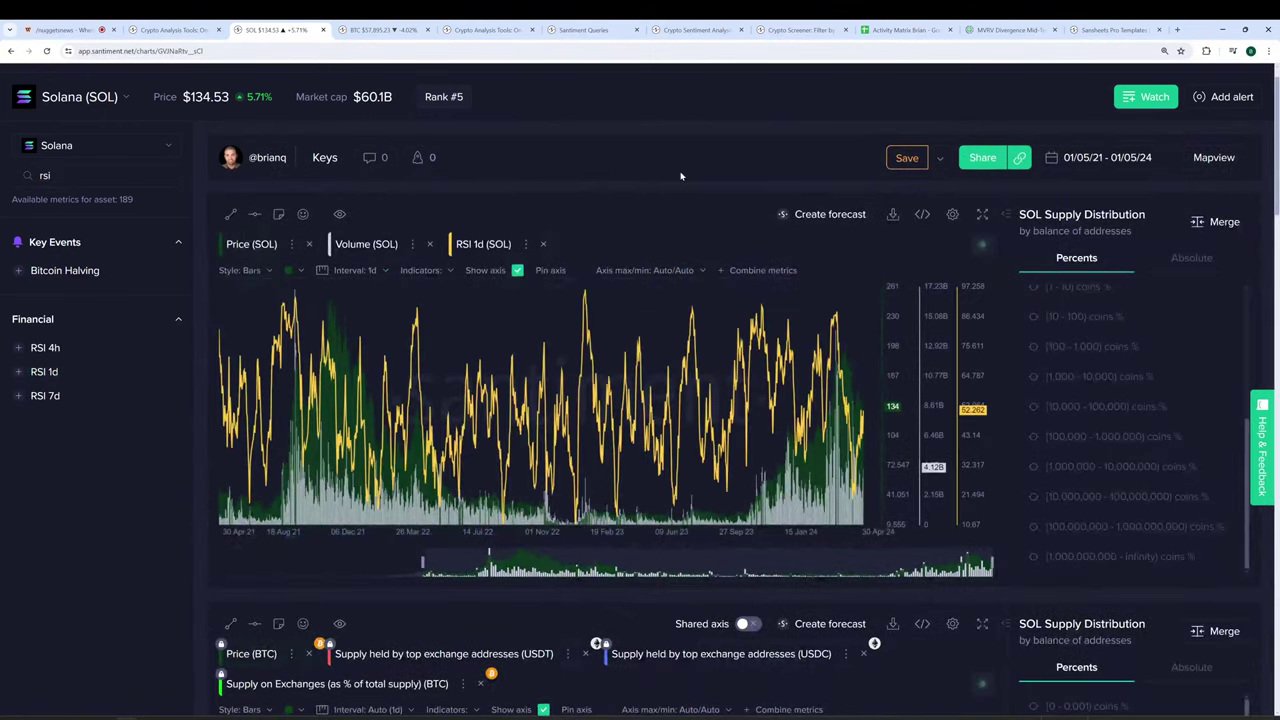
# Limit the SOL chart to the last 3 months (01/02/24–01/05/24) and briefly view it full screen
pyautogui.click(1100, 157)
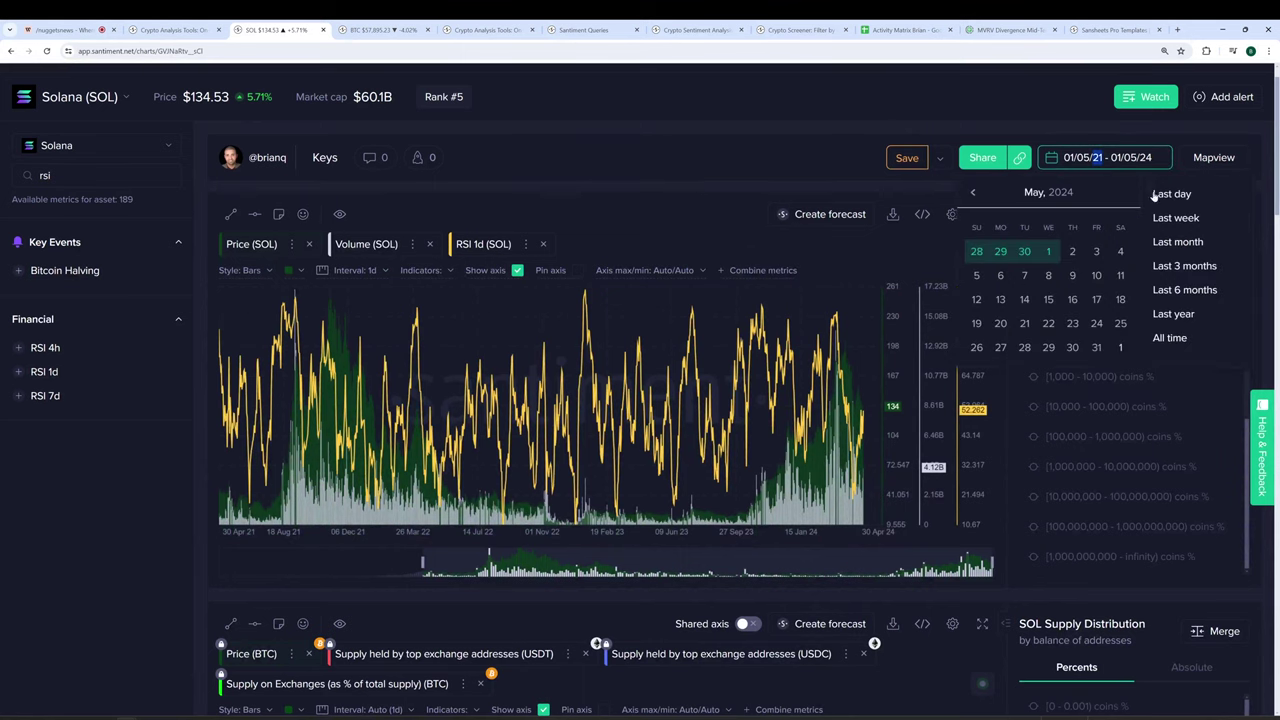
pyautogui.click(1182, 266)
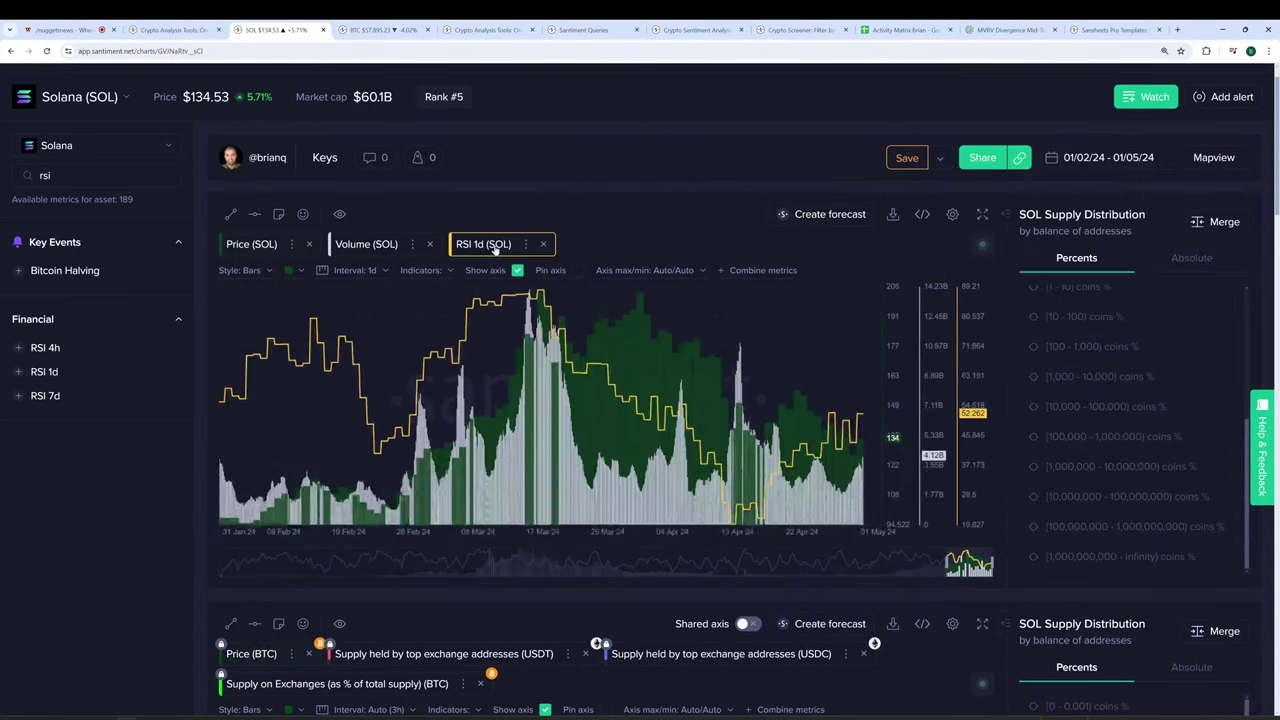
pyautogui.click(981, 214)
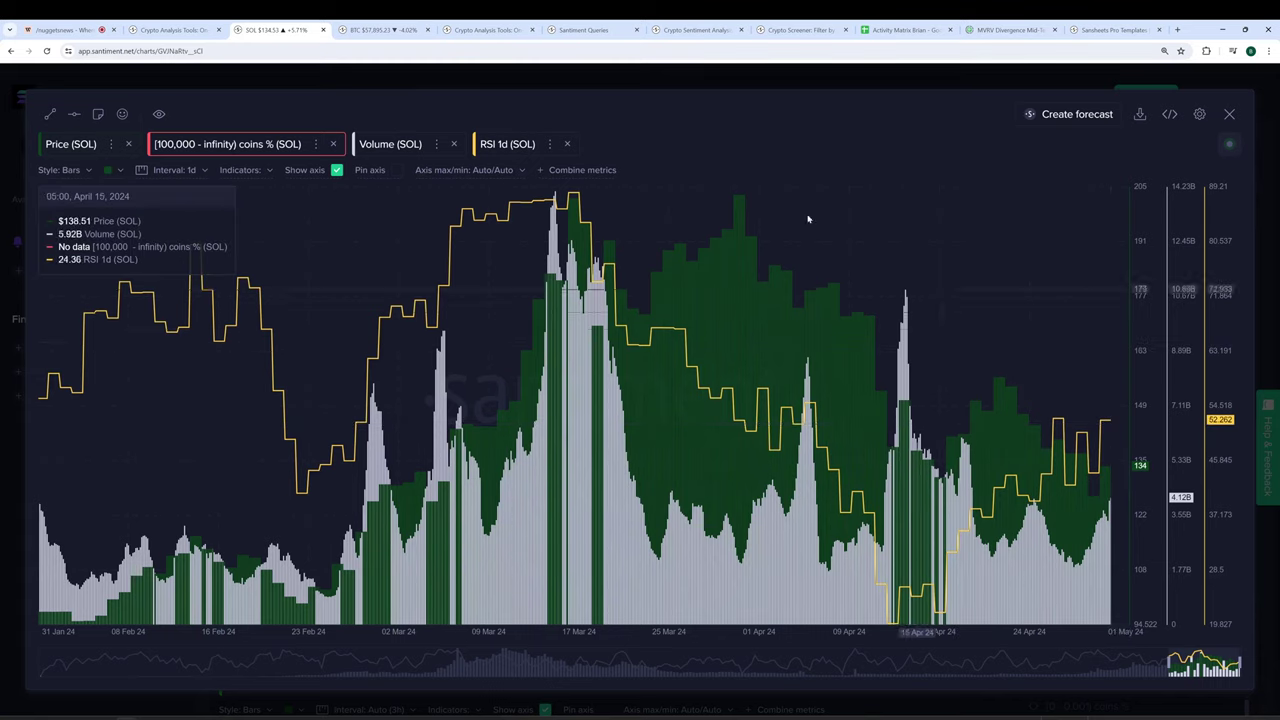
pyautogui.click(646, 89)
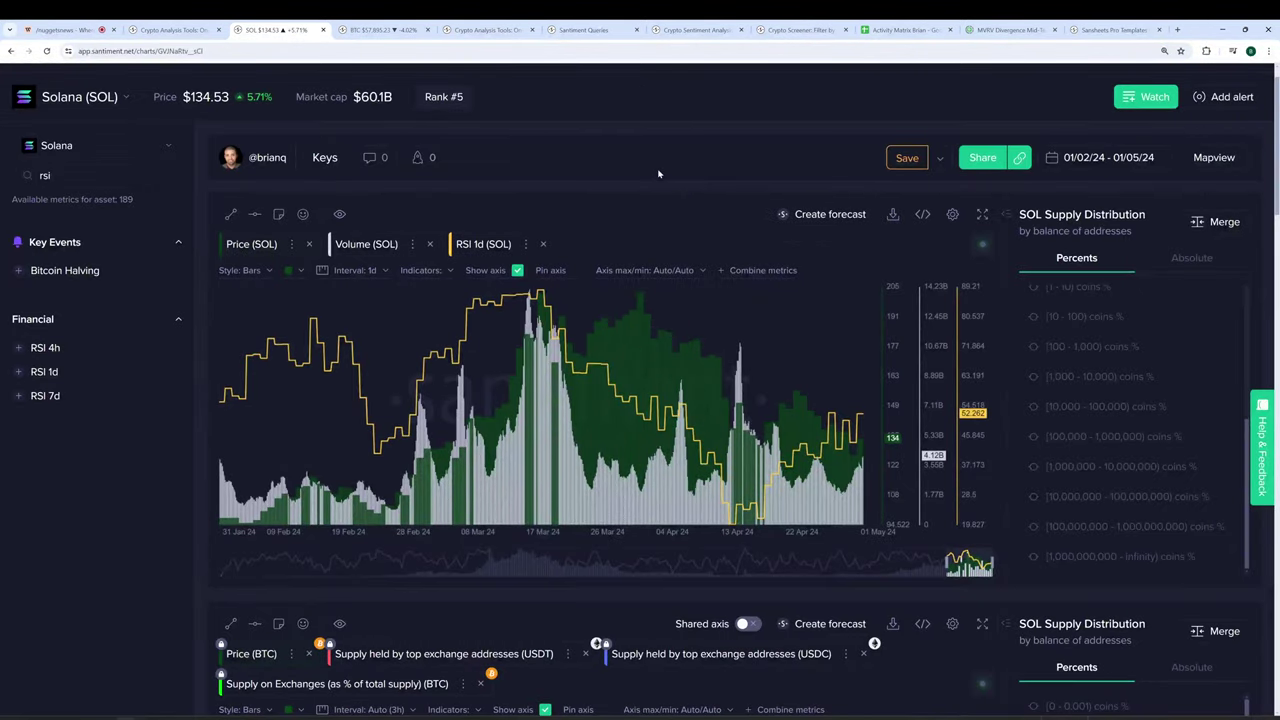
# Remove Volume and RSI 1d from the SOL chart and add Social Volume instead
pyautogui.click(430, 244)
pyautogui.click(430, 244)
pyautogui.doubleClick(45, 175)
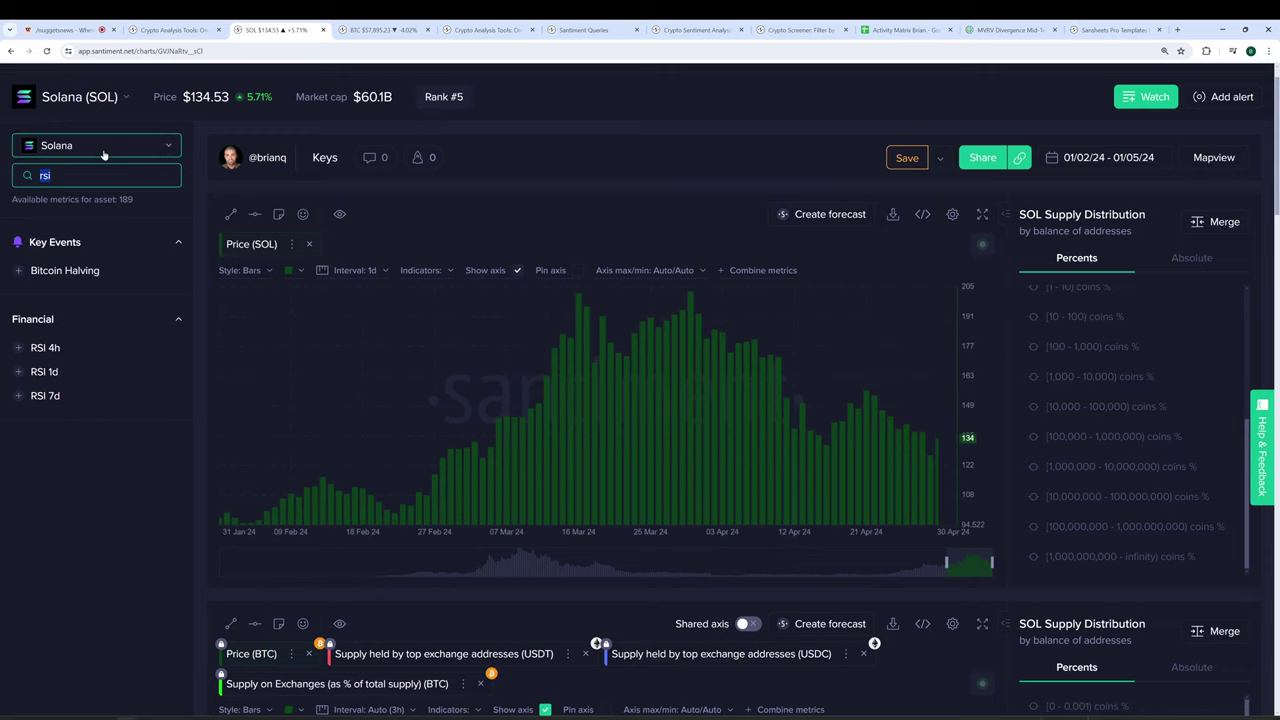
pyautogui.write('social')
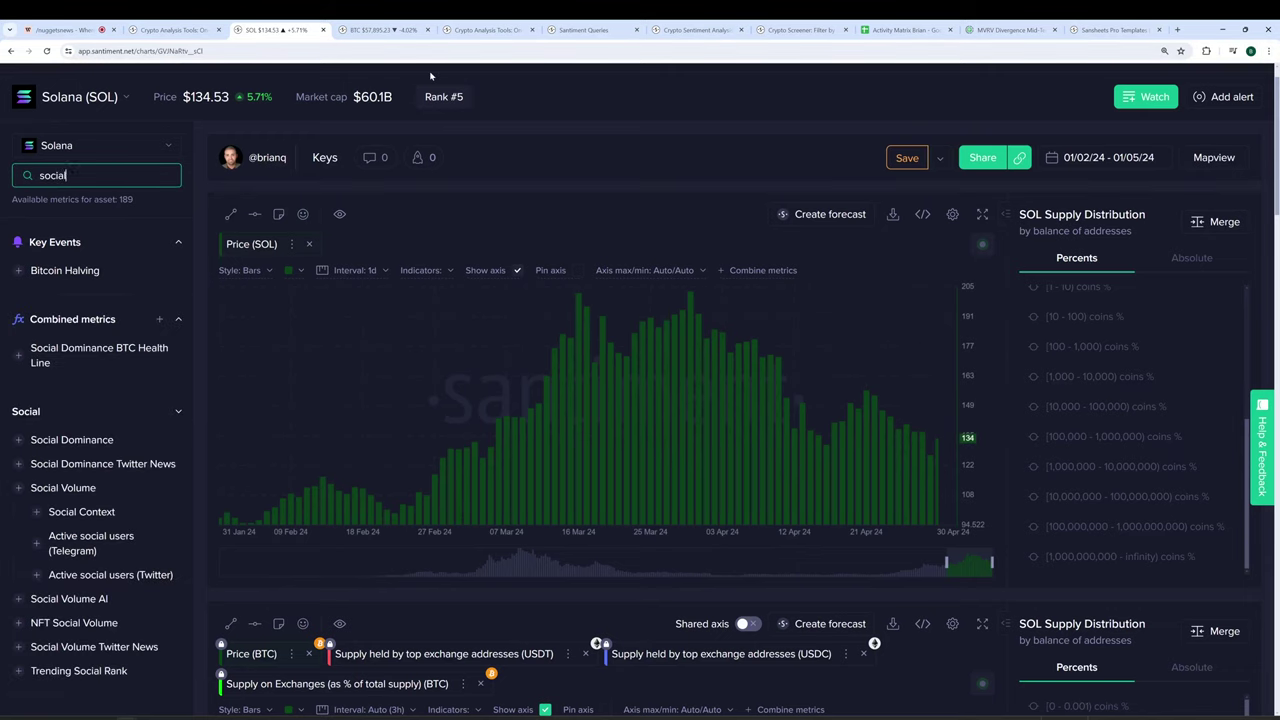
pyautogui.write(' vo')
pyautogui.moveTo(63, 347); pyautogui.dragTo(340, 278)
pyautogui.moveTo(81, 175); pyautogui.dragTo(68, 175)
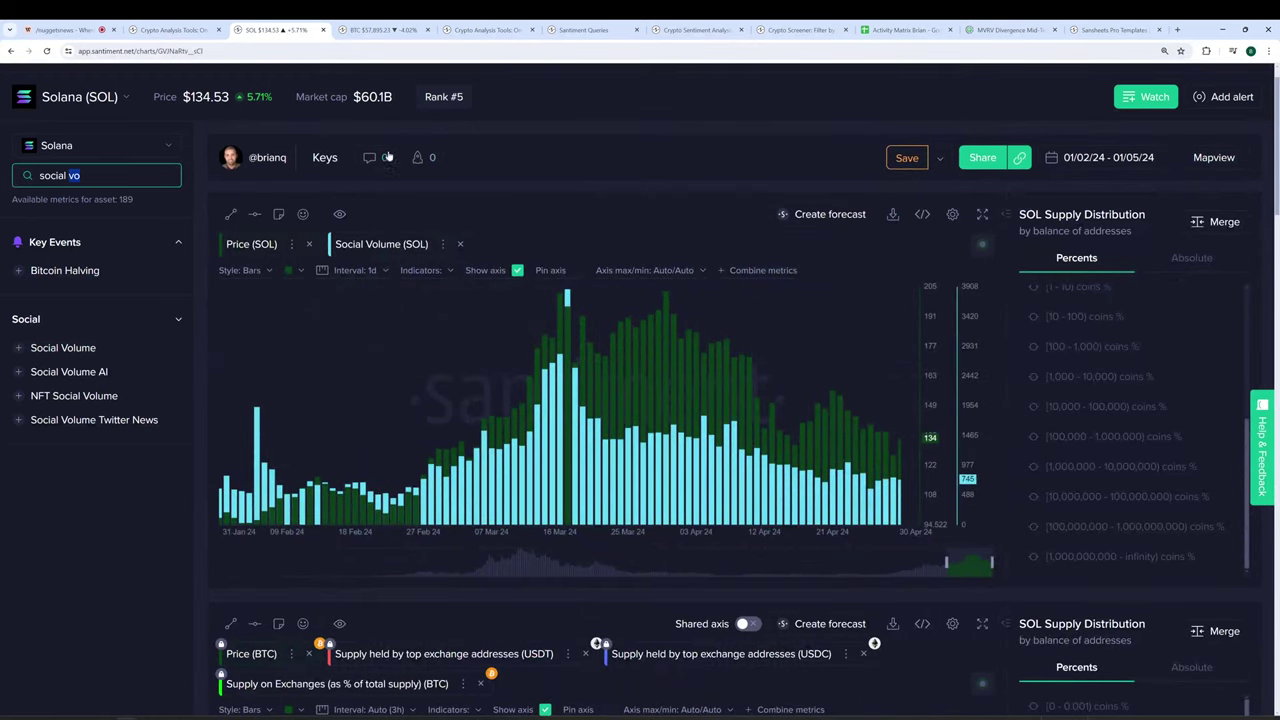
# Apply Social Dominance to the first SOL chart and enlarge it to full screen
pyautogui.write('domin')
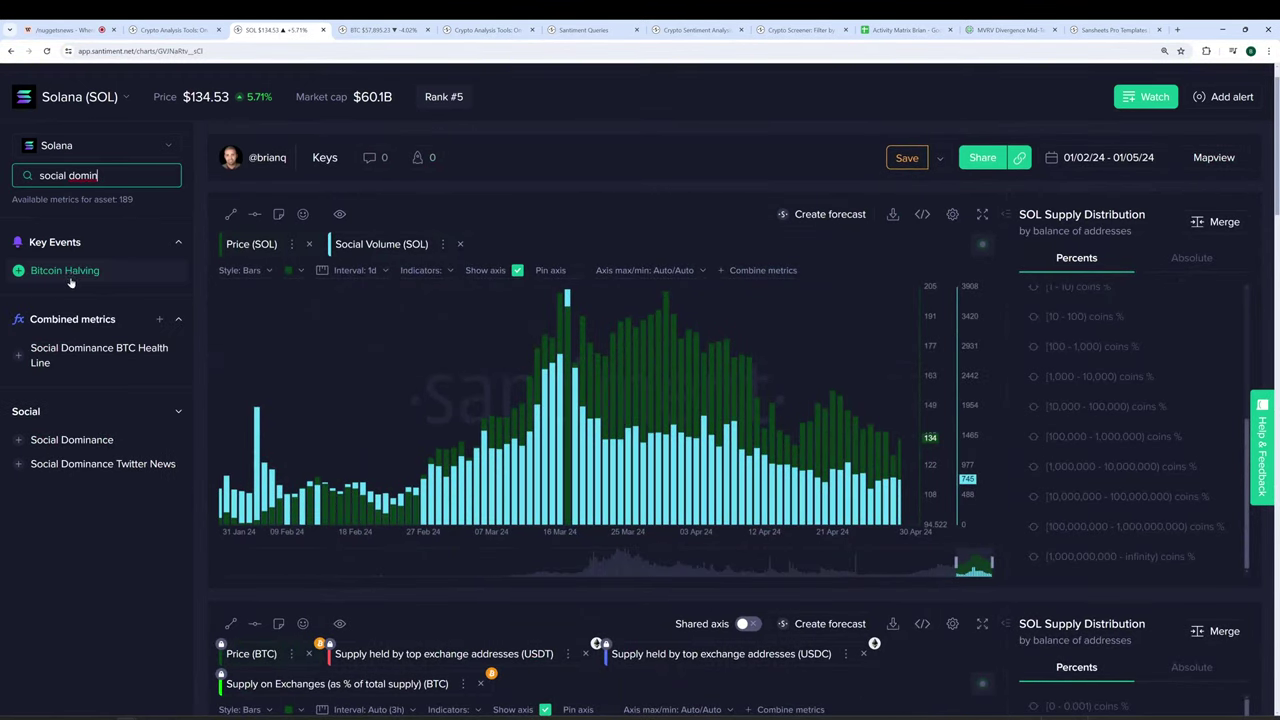
pyautogui.keyDown('shift'); pyautogui.click(72, 440); pyautogui.keyUp('shift')
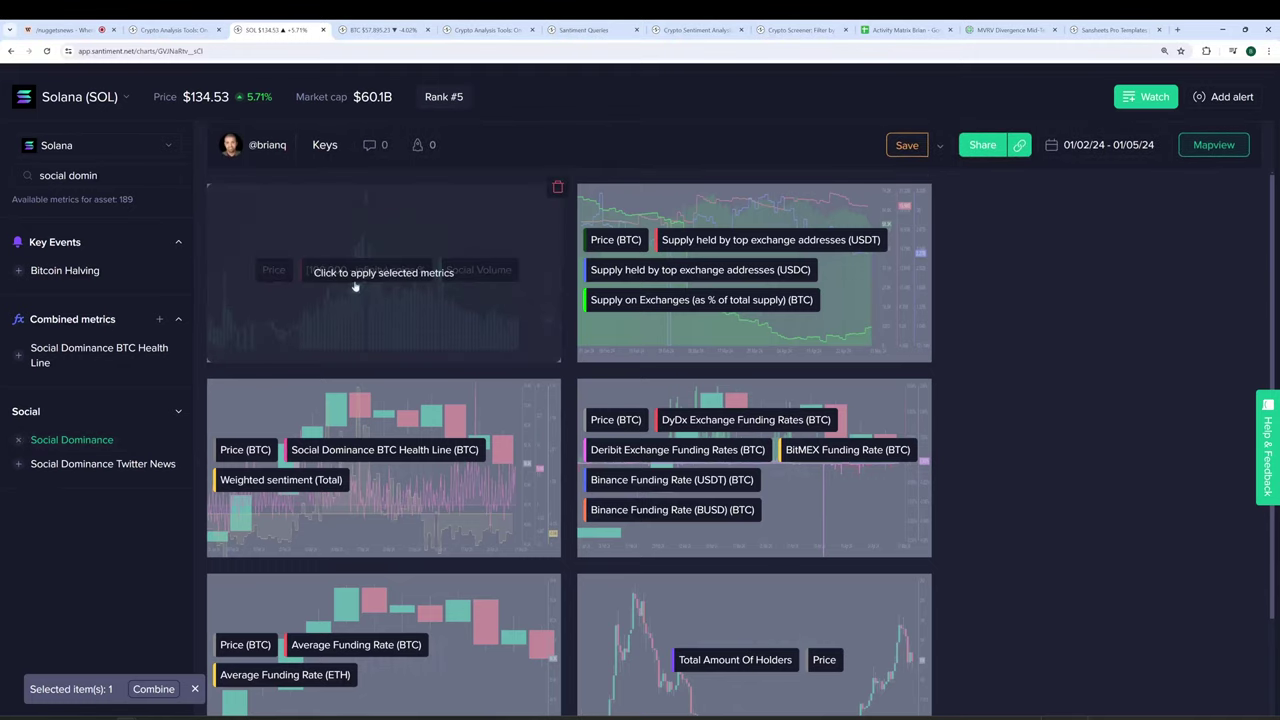
pyautogui.click(353, 293)
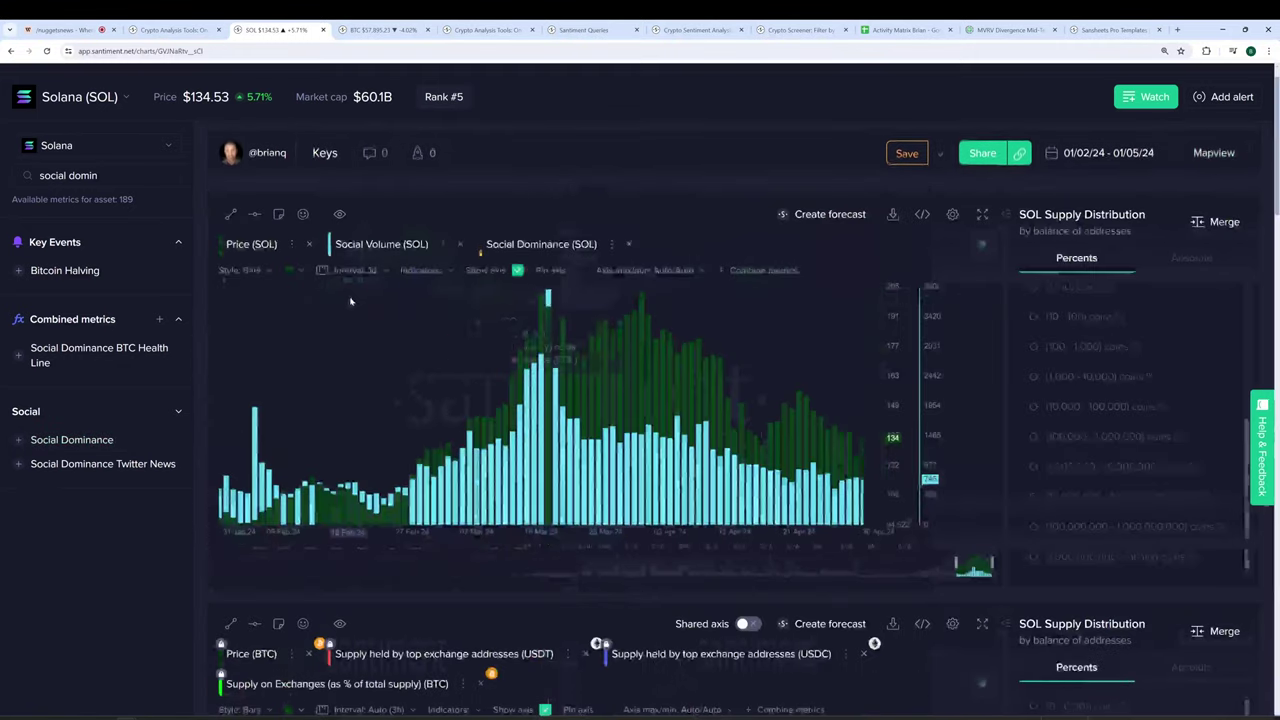
pyautogui.click(984, 217)
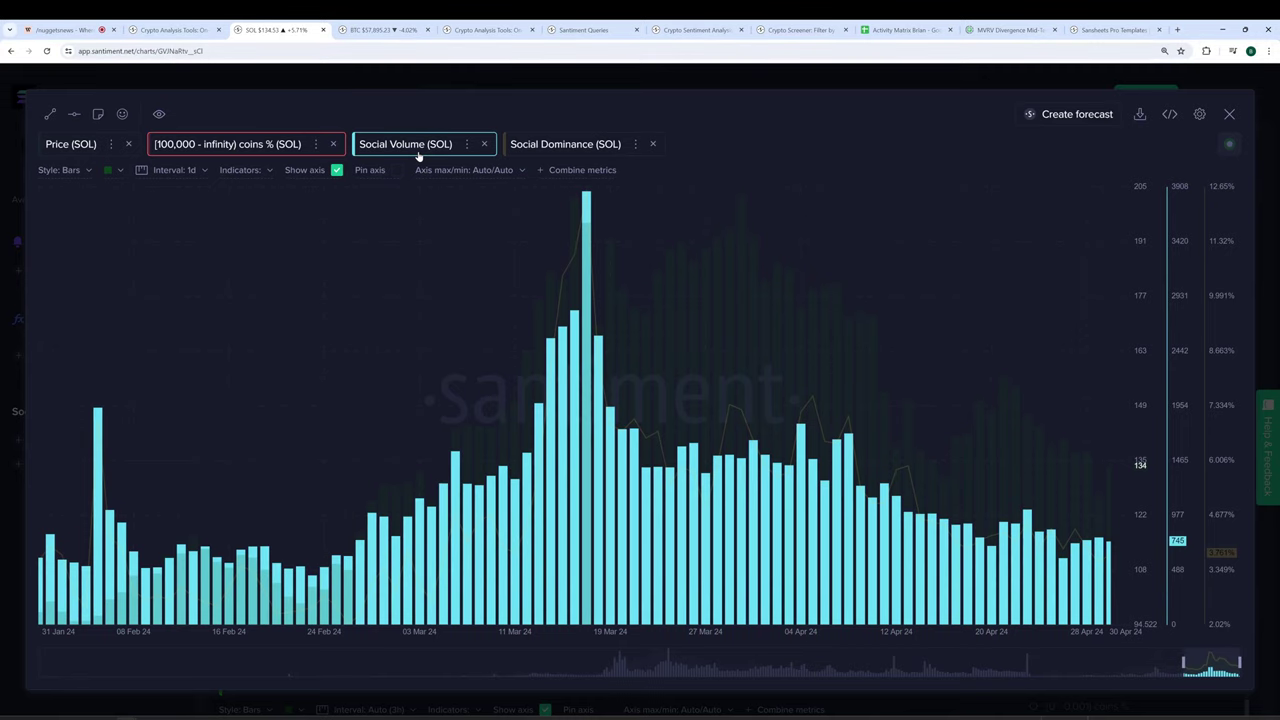
# Show the Social Volume (SOL) display settings, then switch to the MVRV Divergence spreadsheet
pyautogui.click(418, 150)
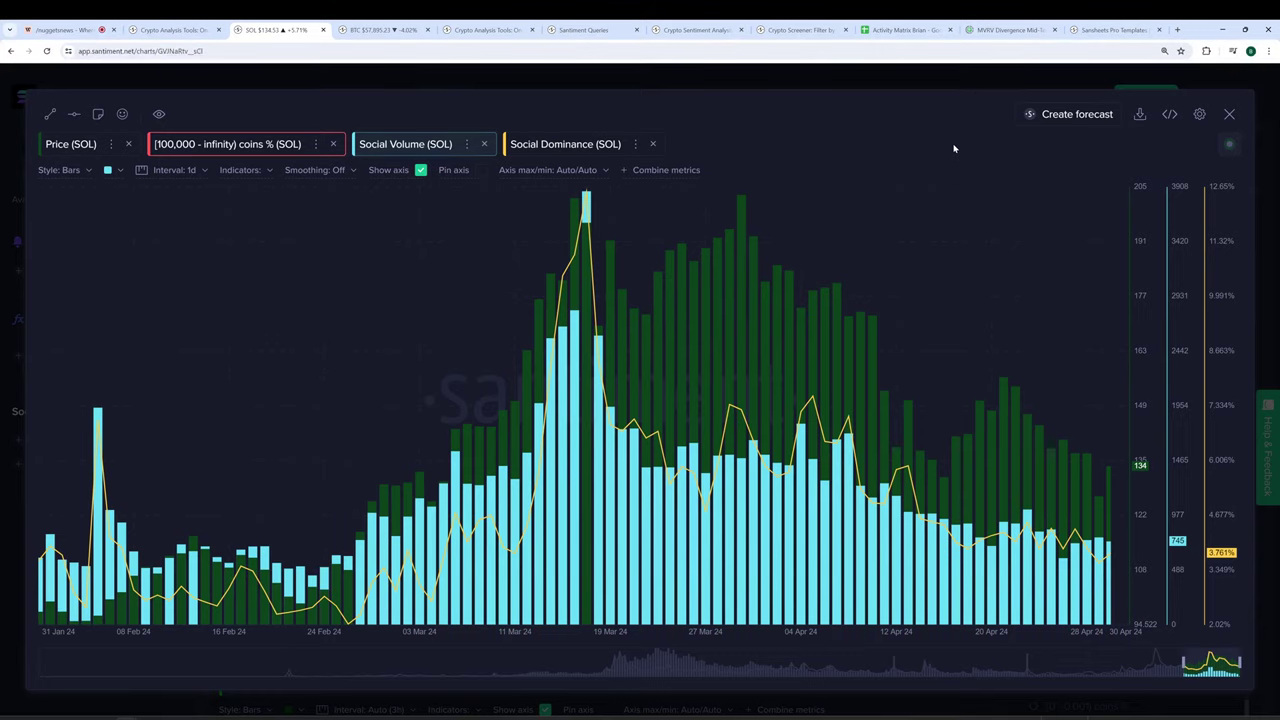
pyautogui.click(1015, 30)
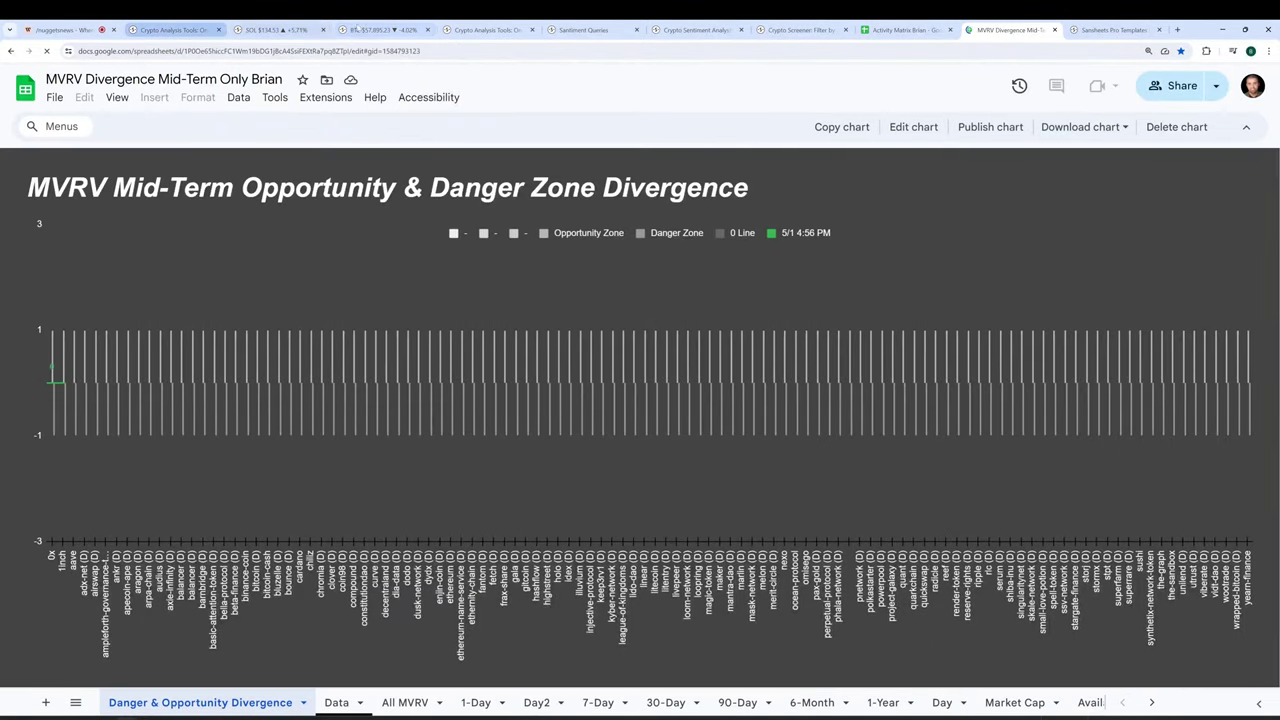
# Go back to the BTC Santiment tab with Bitcoin price and Transaction Volume
pyautogui.click(362, 30)
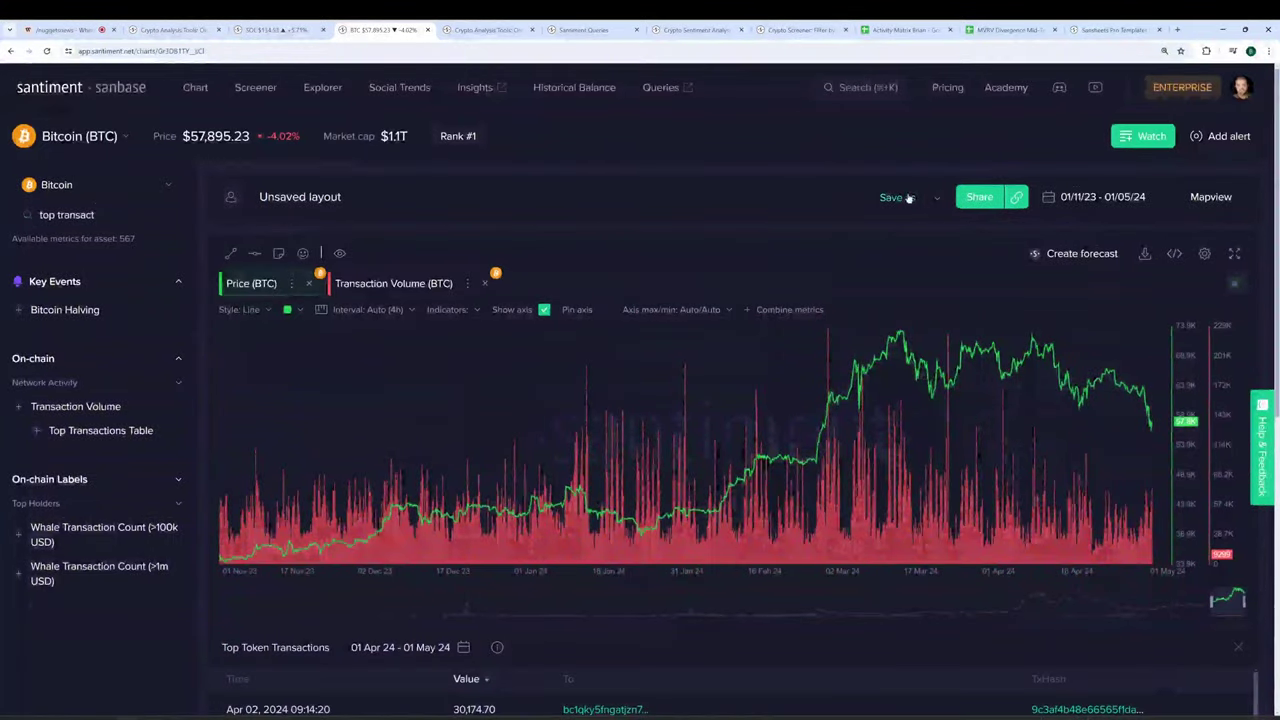
# Load the saved 'Main' chart layout for Bitcoin and scroll through its stacked charts
pyautogui.click(935, 198)
pyautogui.click(925, 235)
pyautogui.write('mai')
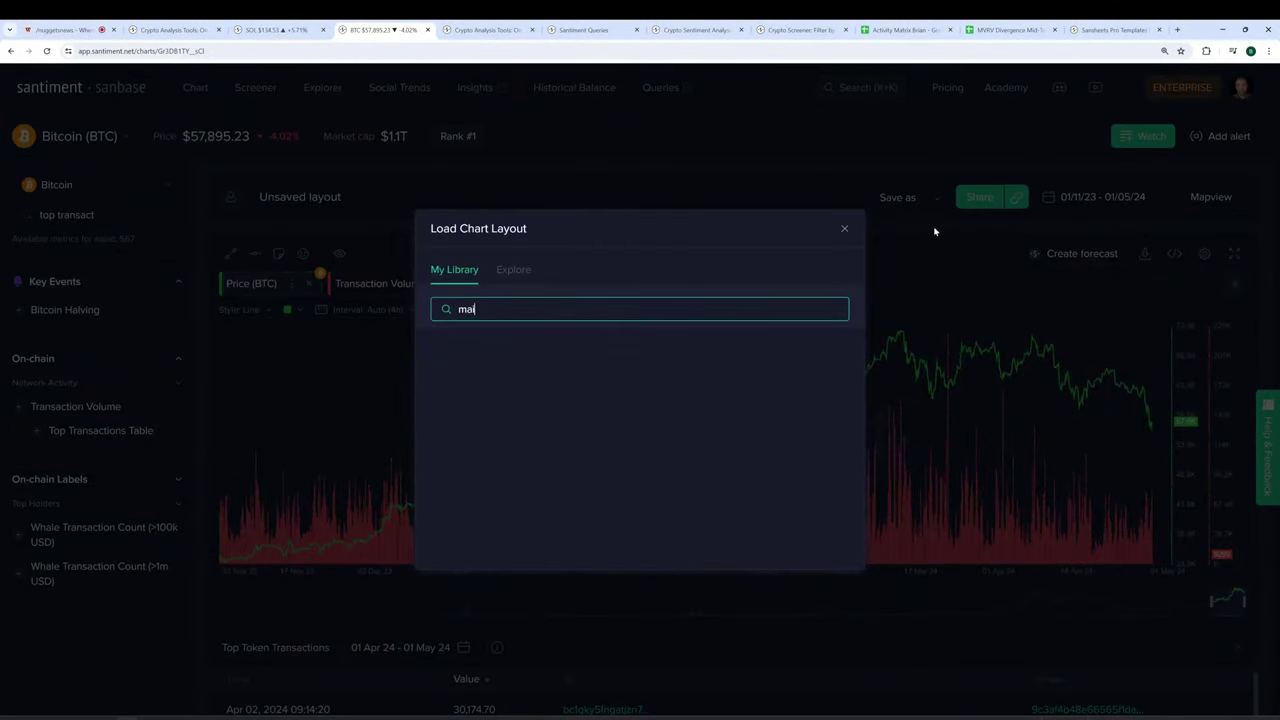
pyautogui.click(494, 370)
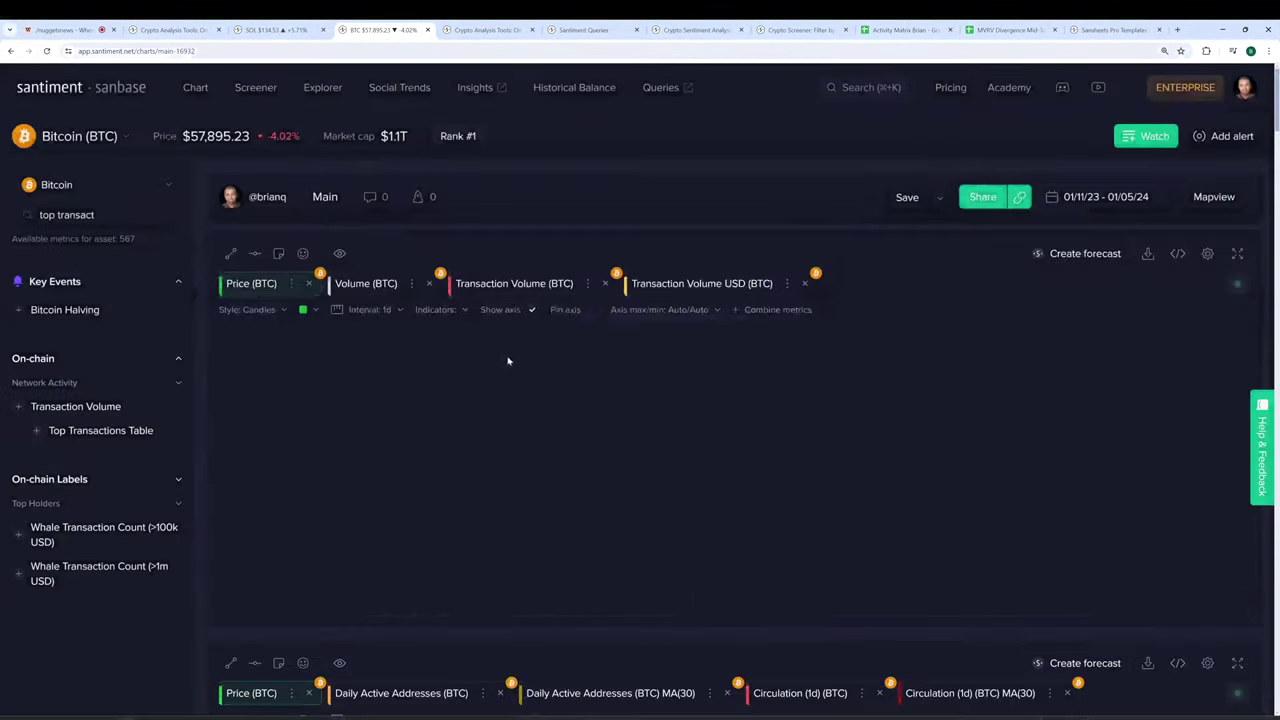
pyautogui.scroll(-1, 663, 206)
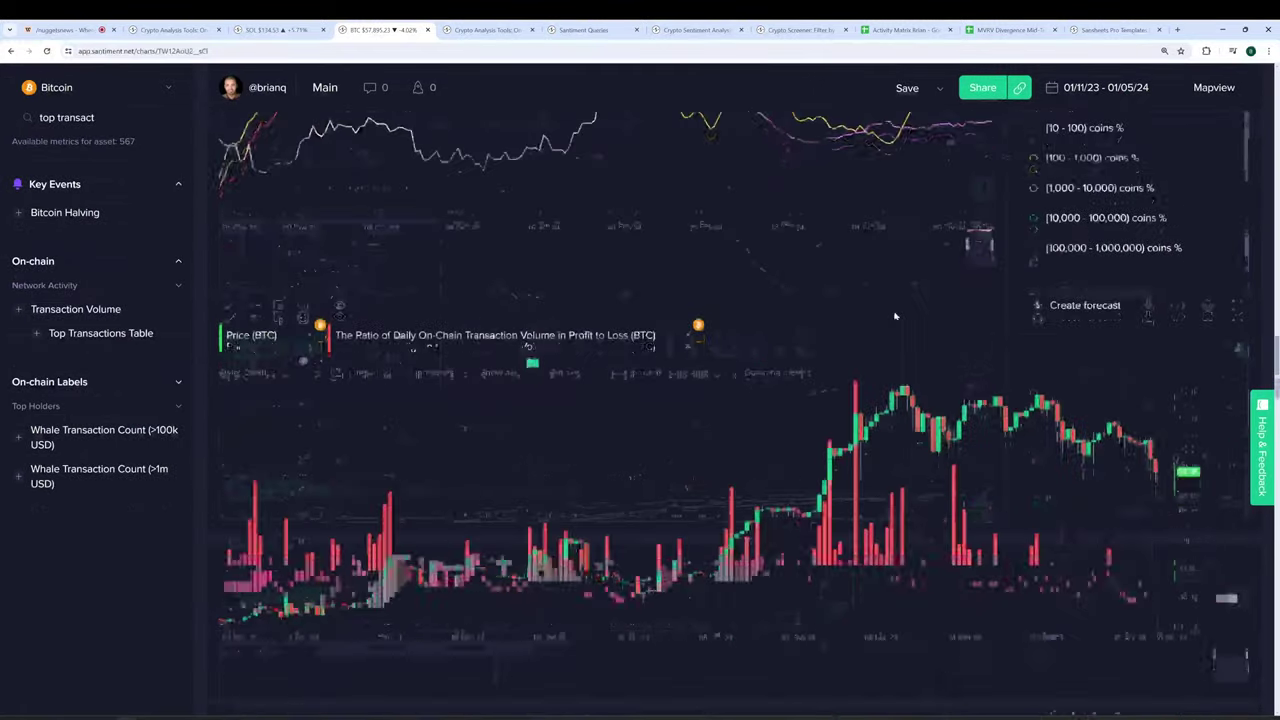
pyautogui.scroll(-10, 895, 314)
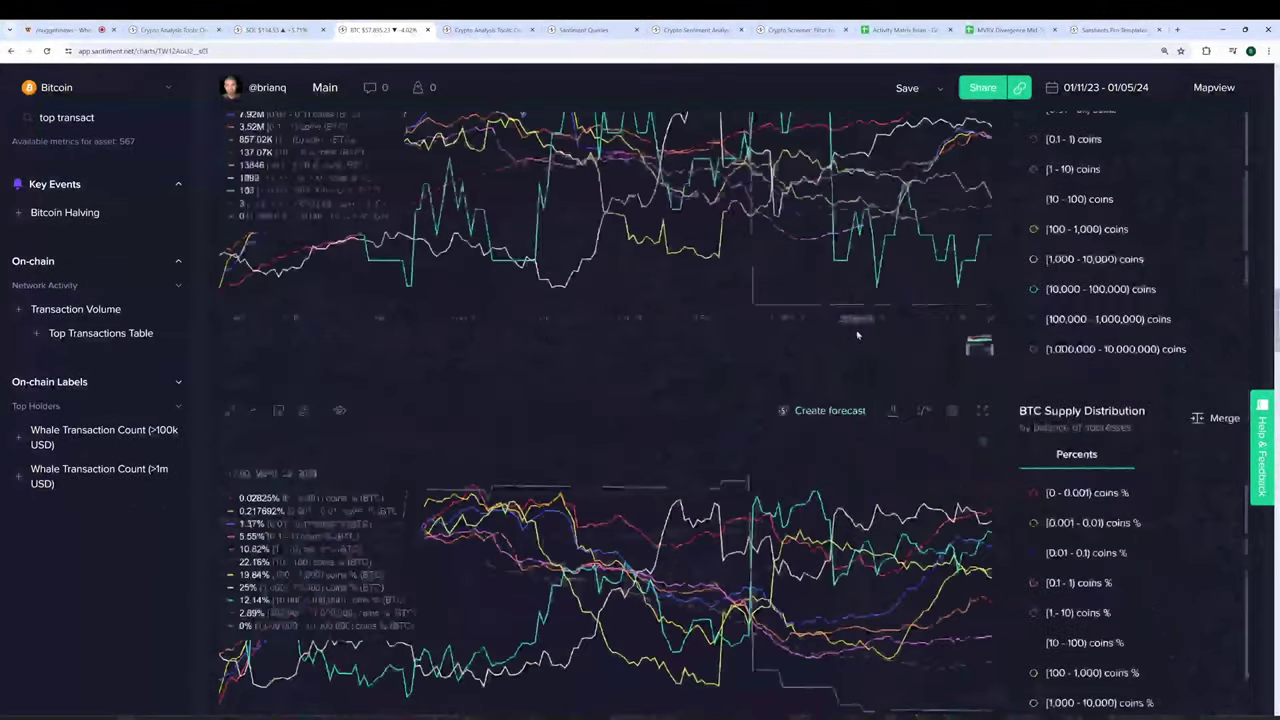
pyautogui.scroll(10, 862, 338)
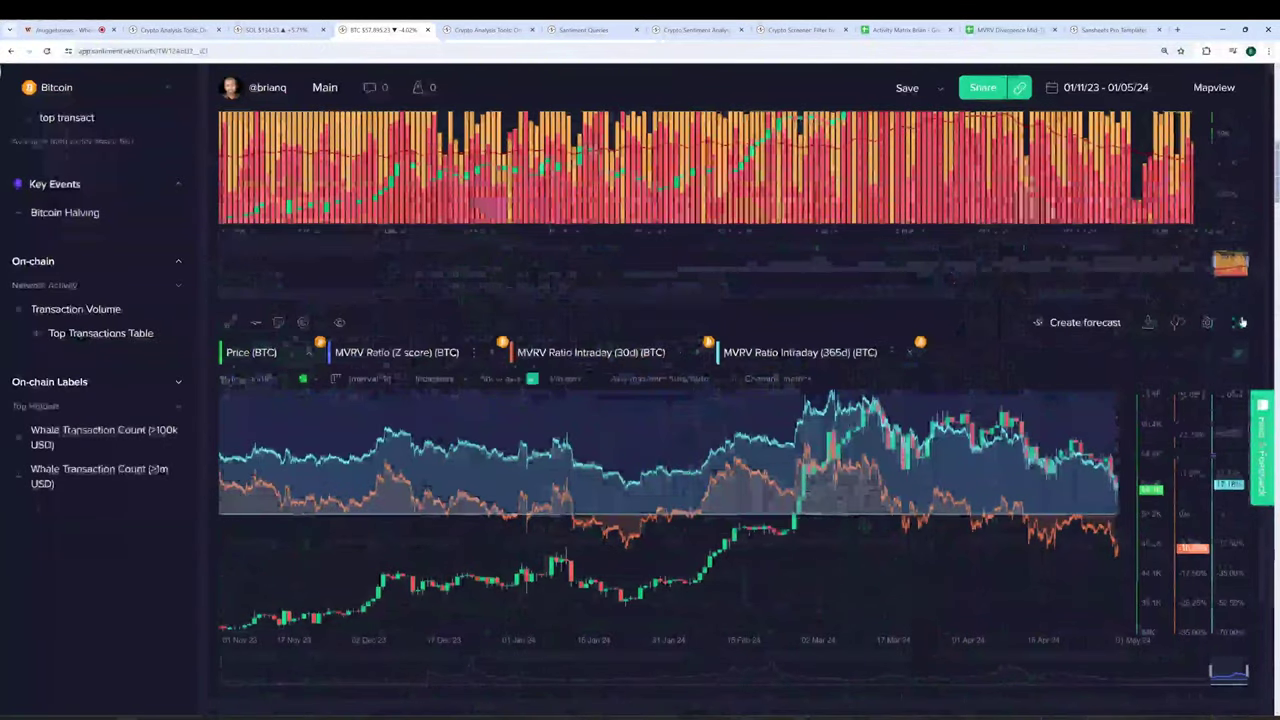
# Enlarge the BTC MVRV chart, remove MVRV Ratio (Z score), and draw a horizontal ray near $45K
pyautogui.click(1240, 322)
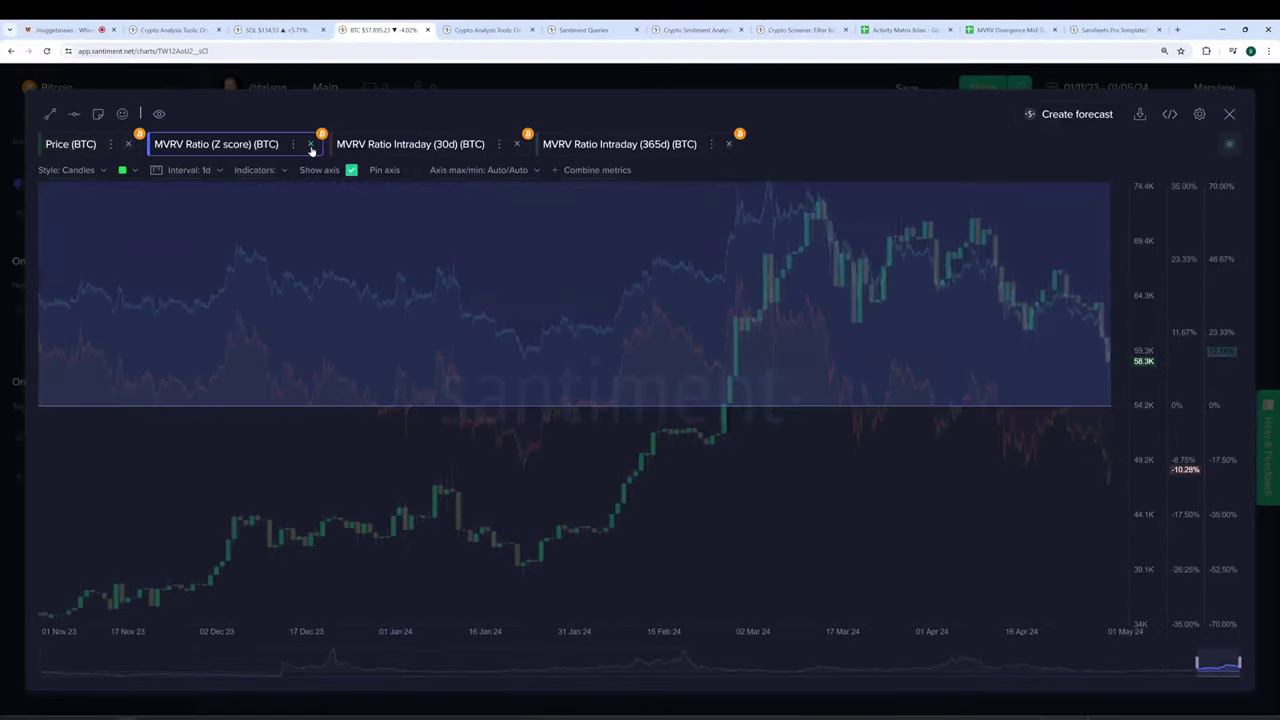
pyautogui.click(312, 149)
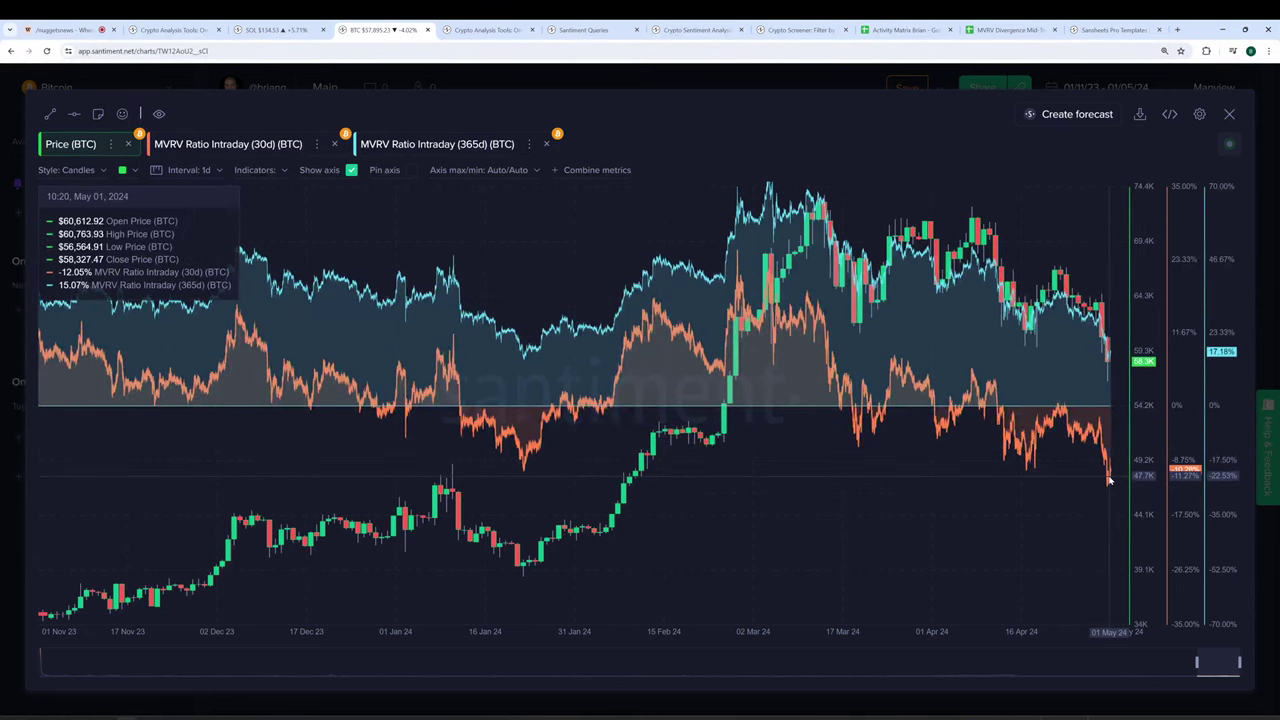
pyautogui.click(74, 114)
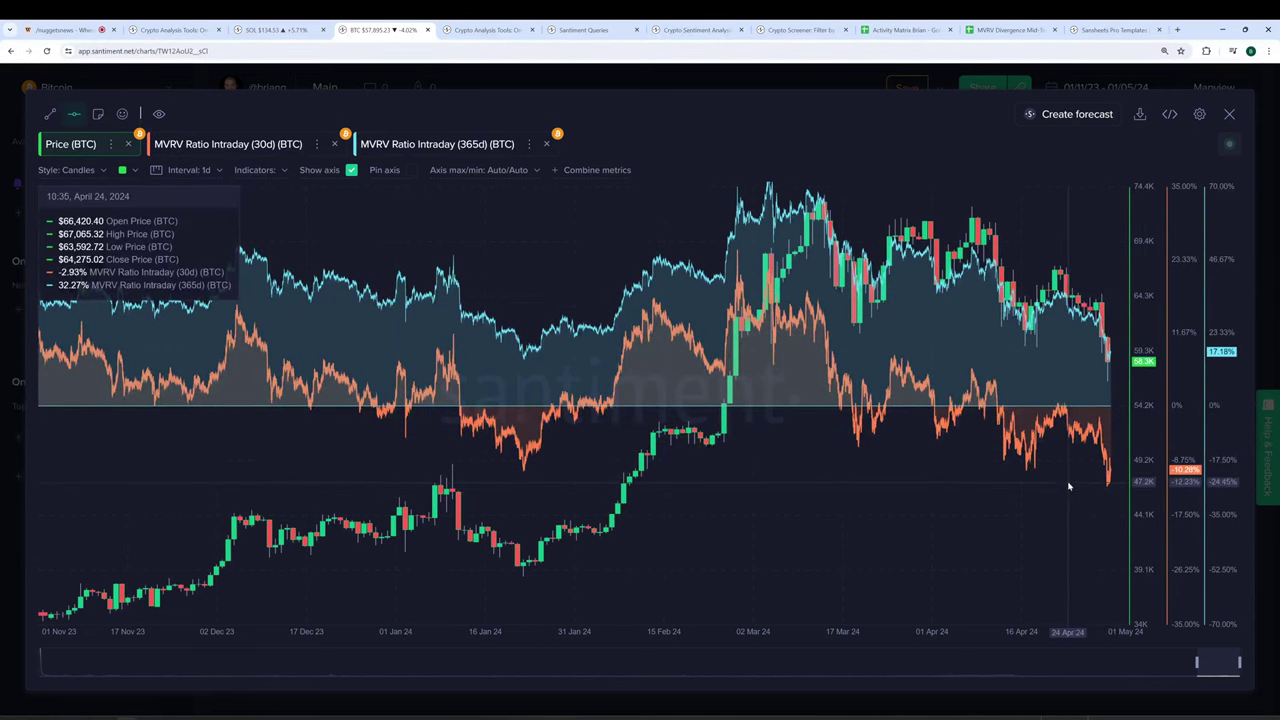
pyautogui.click(1109, 499)
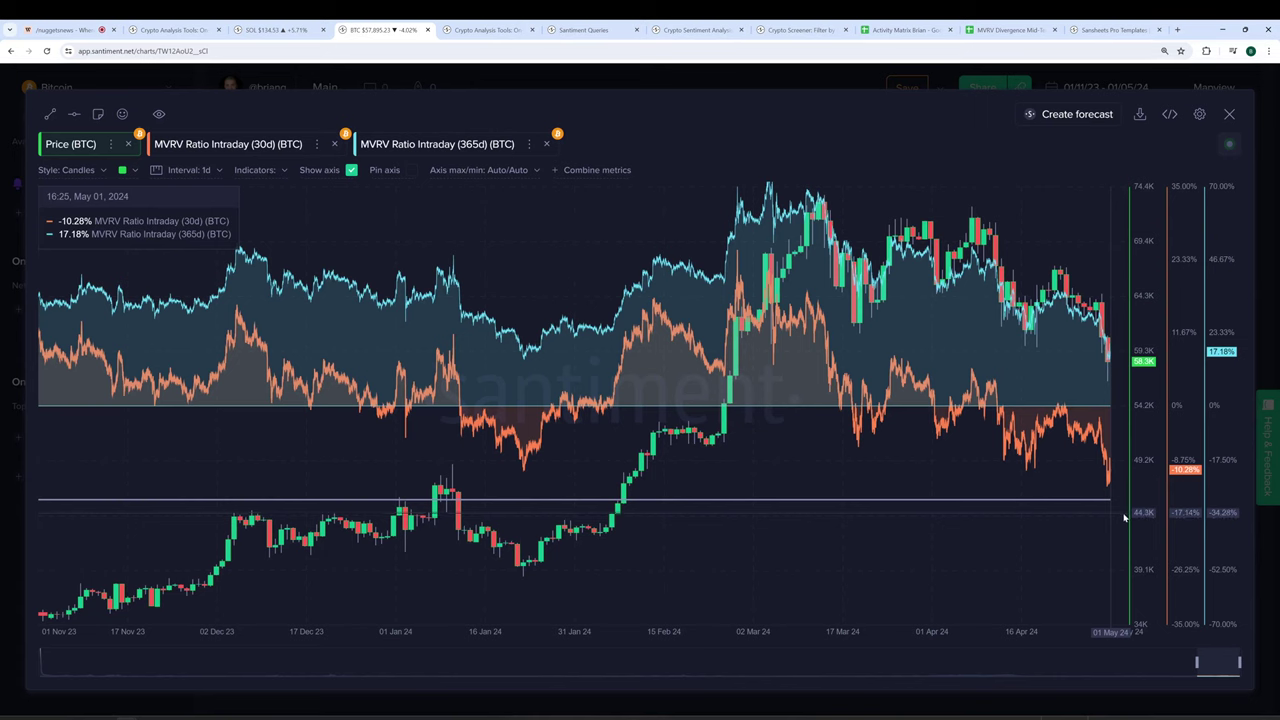
# Draw a second horizontal ray near $64K on the enlarged BTC chart
pyautogui.click(74, 114)
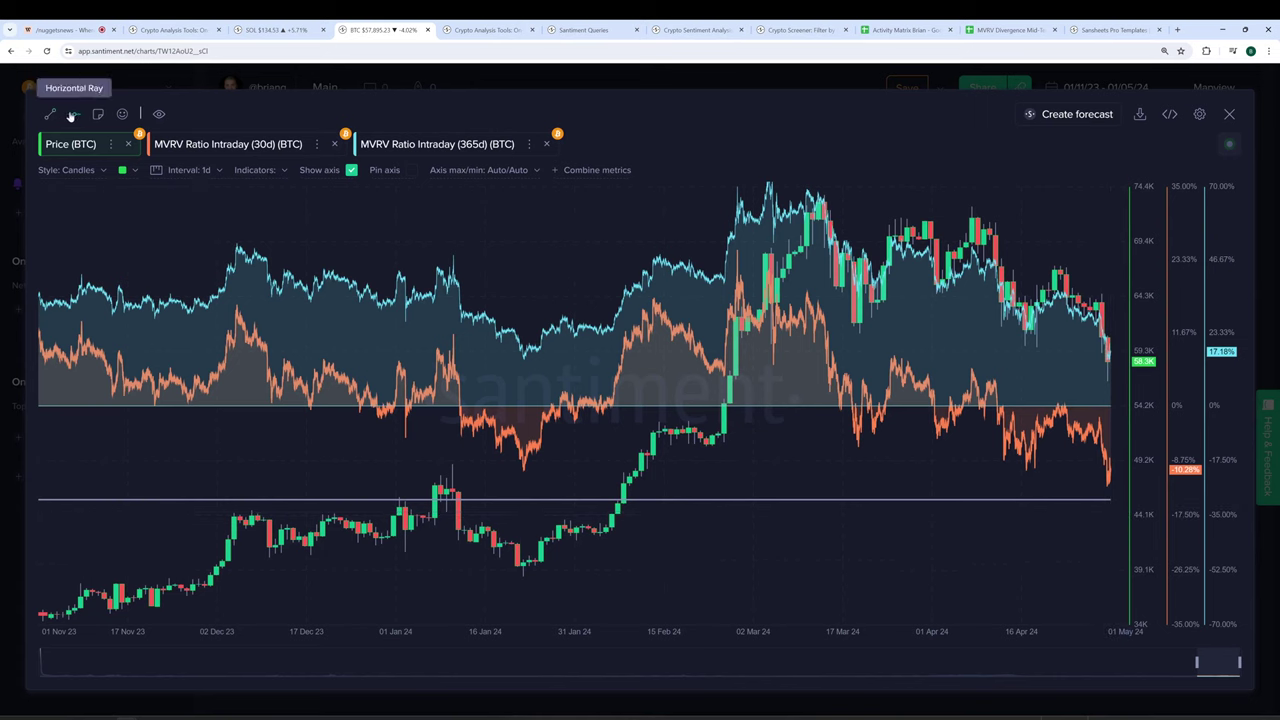
pyautogui.click(1088, 312)
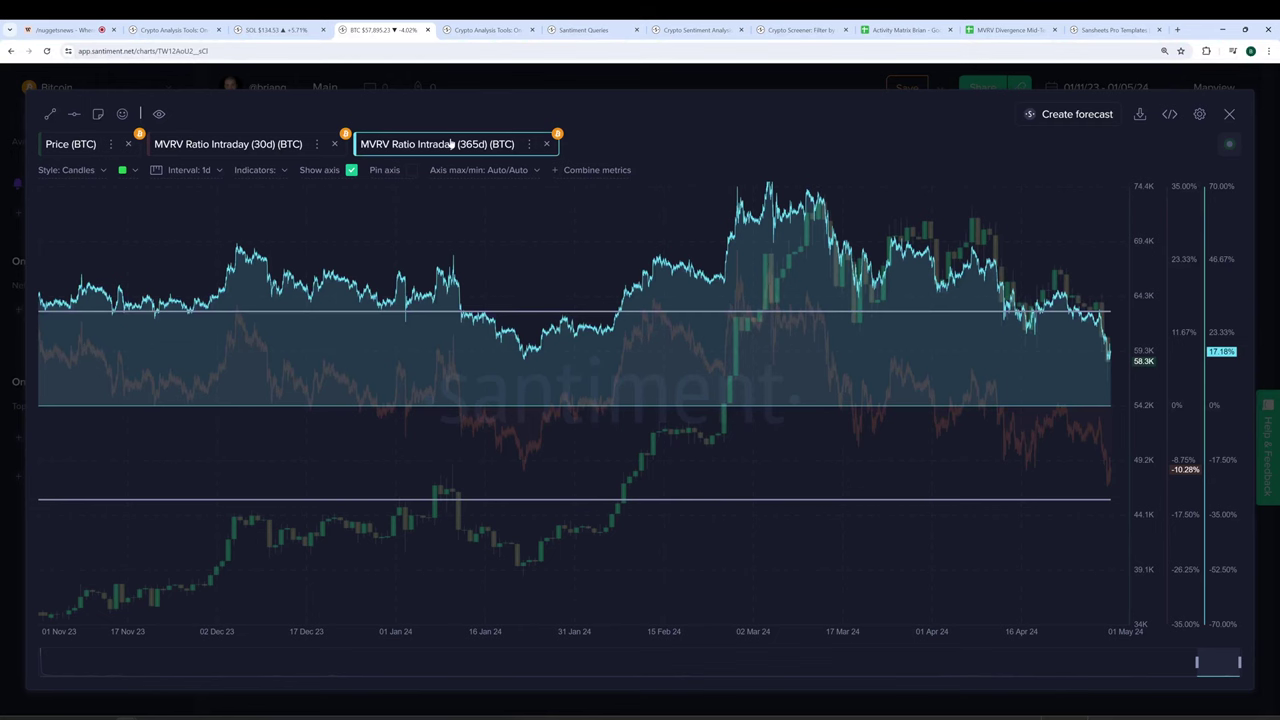
# Highlight the 30d MVRV line and measure price and MVRV changes from November 2023 to May 2024
pyautogui.click(224, 145)
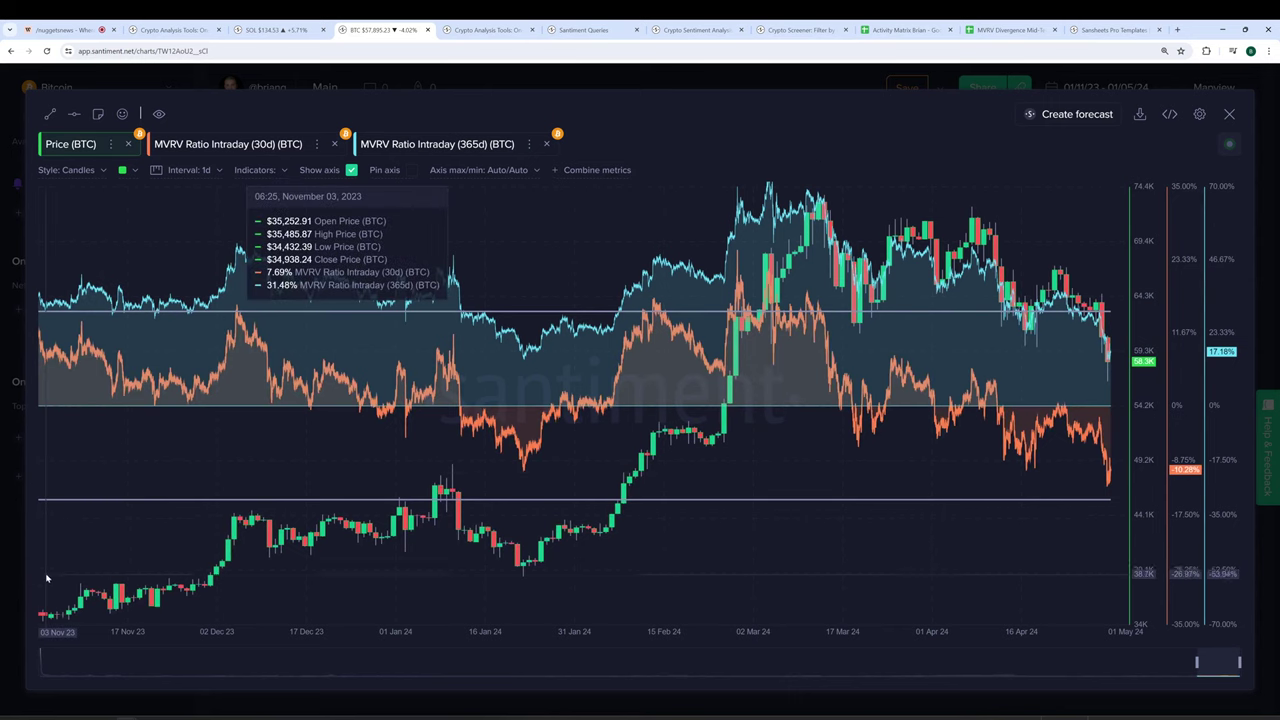
pyautogui.moveTo(42, 586)
pyautogui.mouseDown()
pyautogui.moveTo(909, 503)
pyautogui.moveTo(1108, 470)
pyautogui.mouseUp()
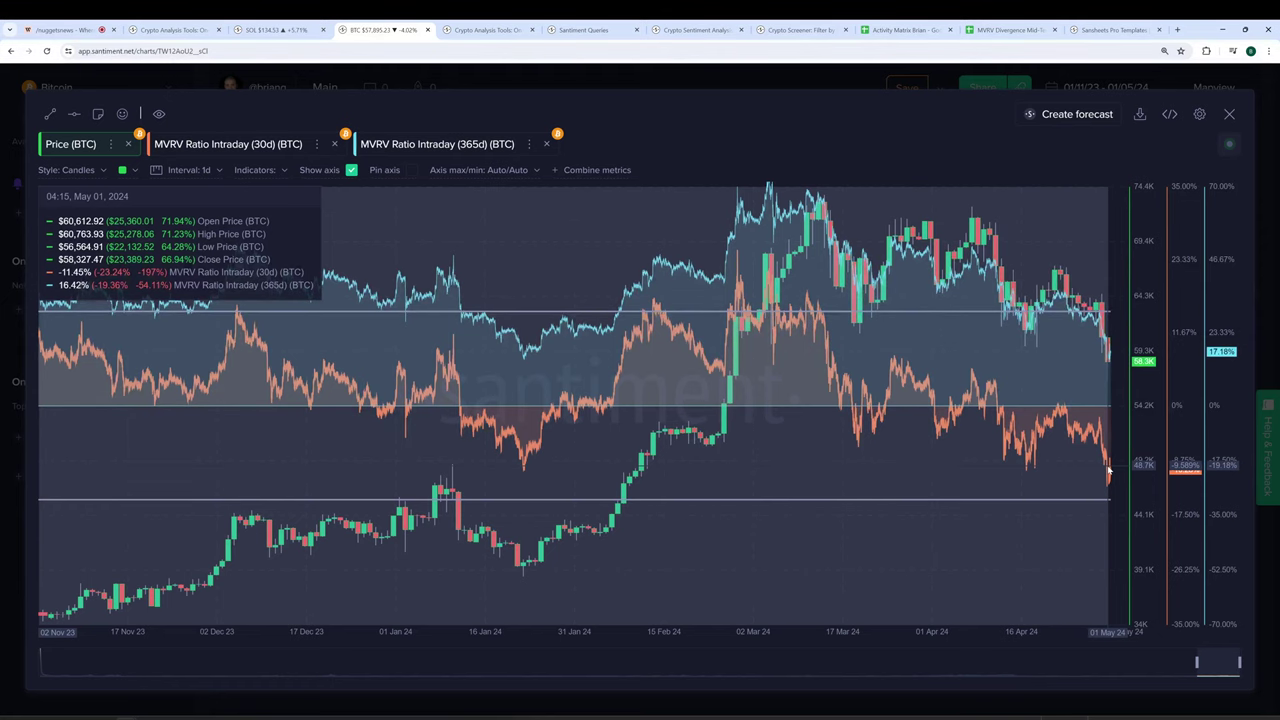
pyautogui.moveTo(1108, 470); pyautogui.dragTo(1108, 470)
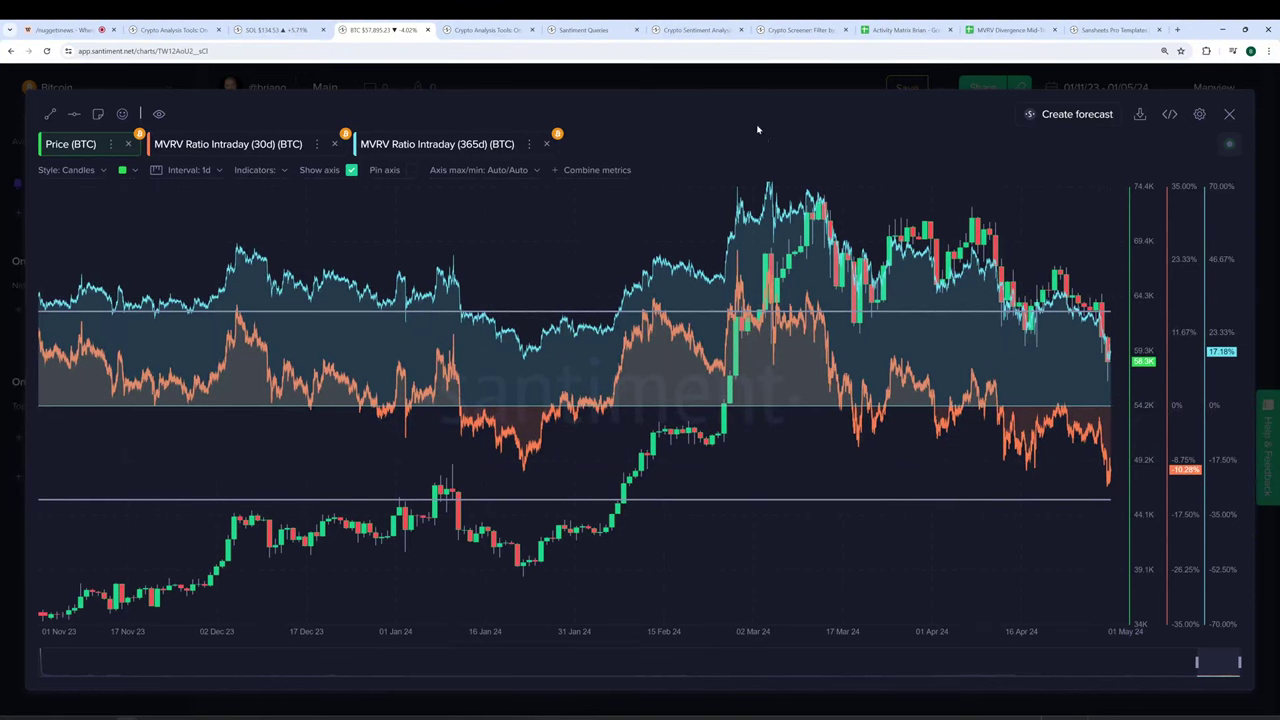
# Leave the full-screen chart and set the date range to Last year
pyautogui.click(768, 77)
pyautogui.click(1100, 87)
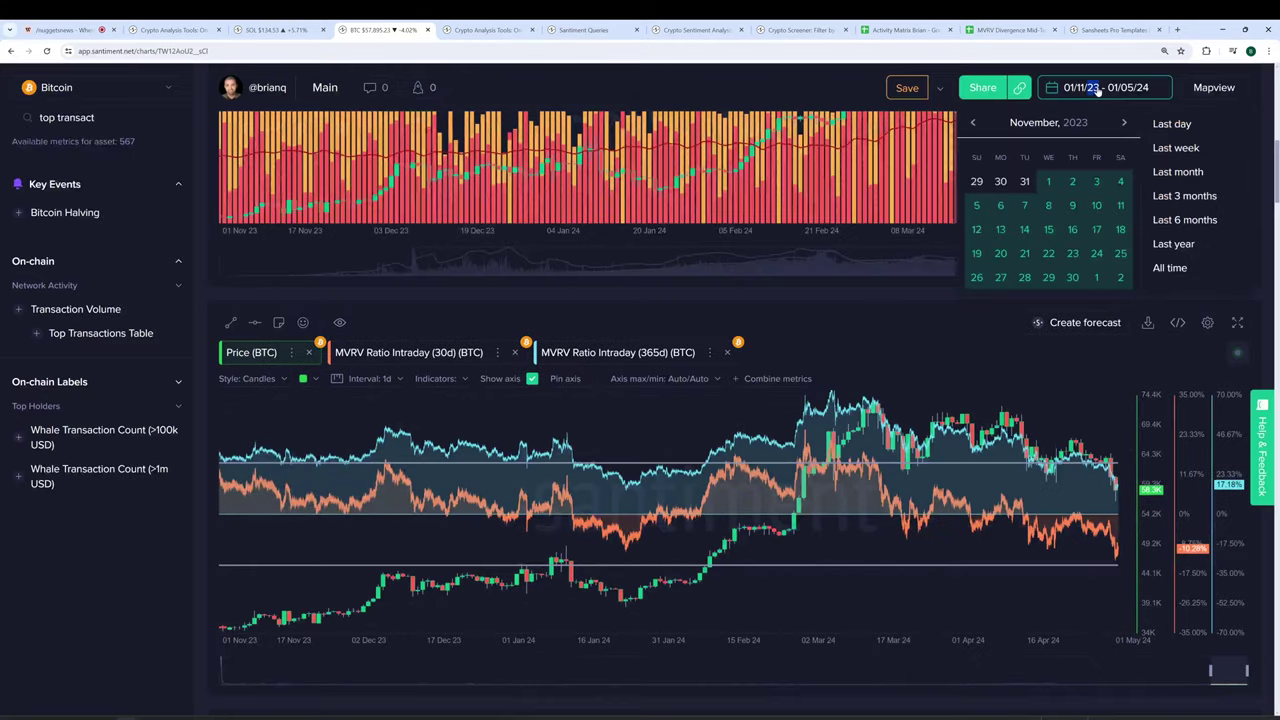
pyautogui.click(1170, 244)
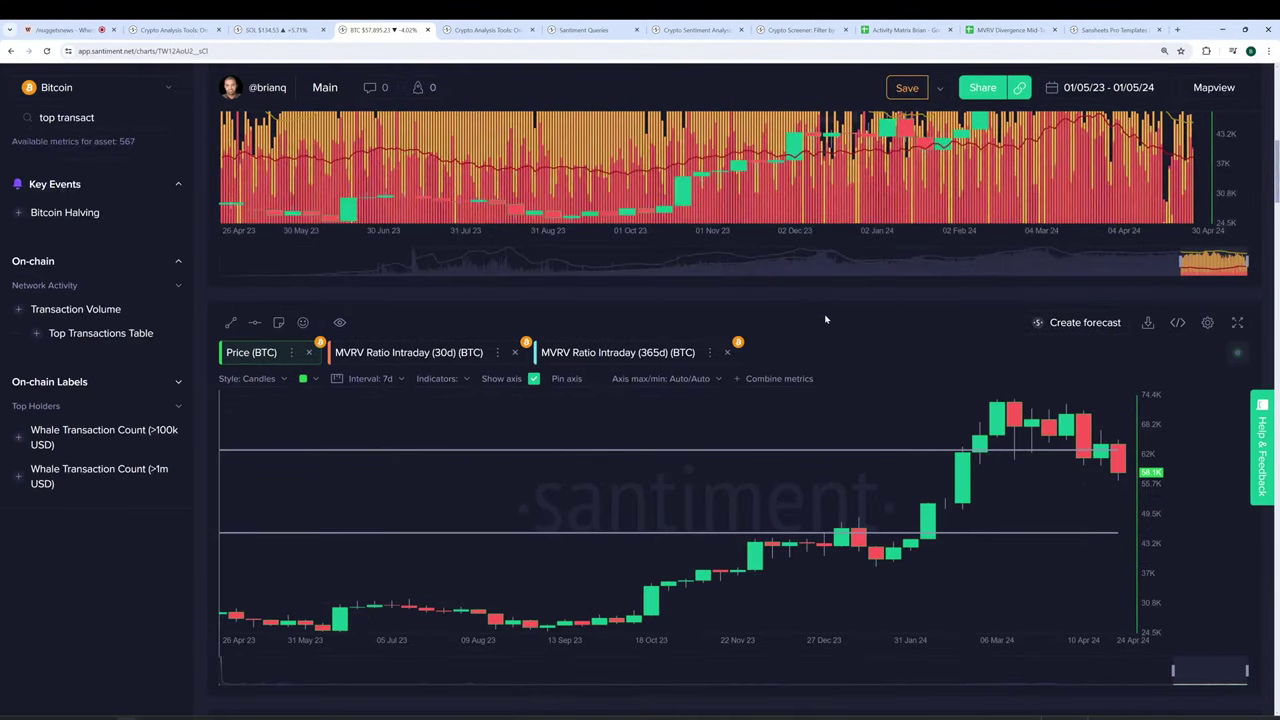
# Change the end year to 23 to apply 01/05/22 – 01/05/23, then switch to the MVRV divergence spreadsheet
pyautogui.click(1100, 88)
pyautogui.click(1133, 88)
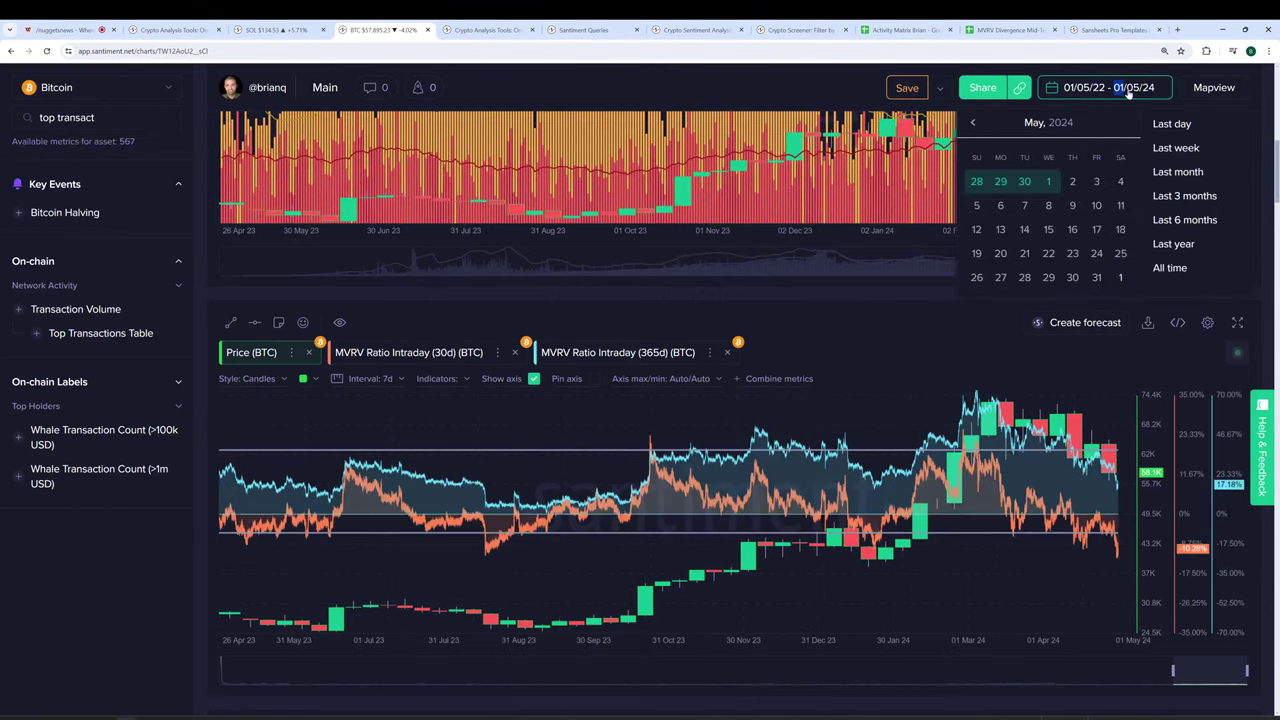
pyautogui.click(1148, 86)
pyautogui.write('23')
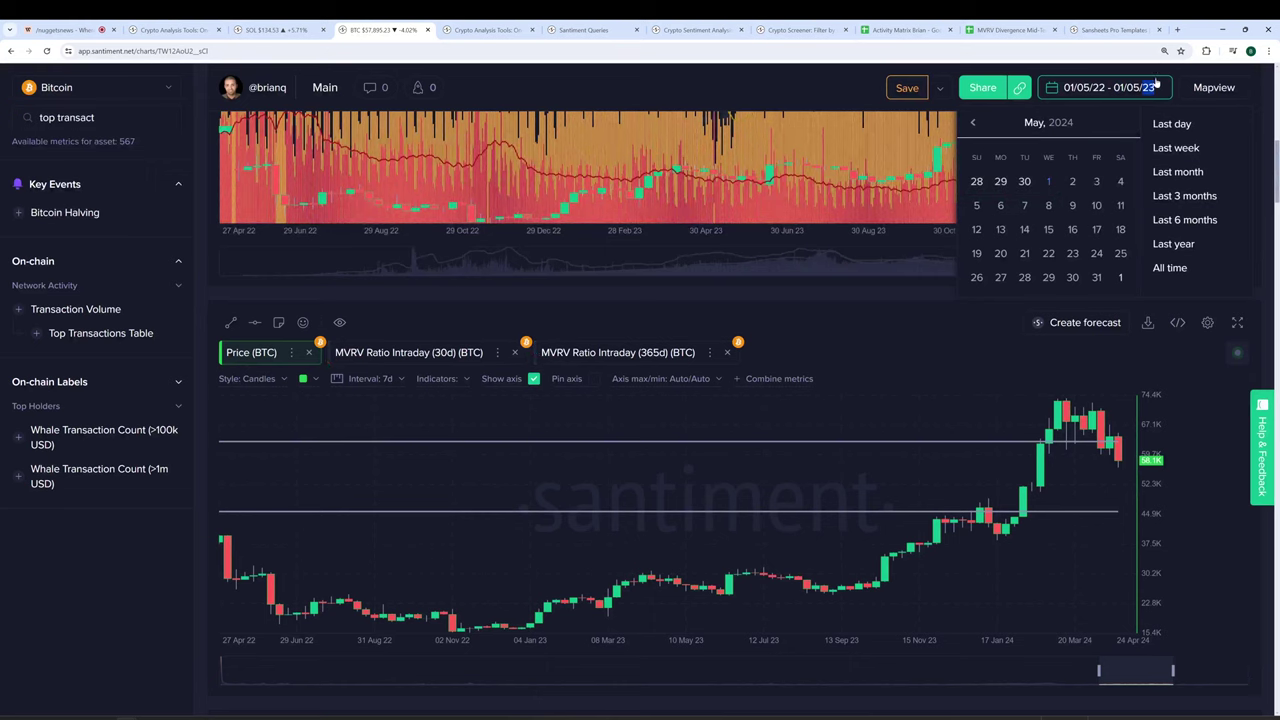
pyautogui.click(834, 323)
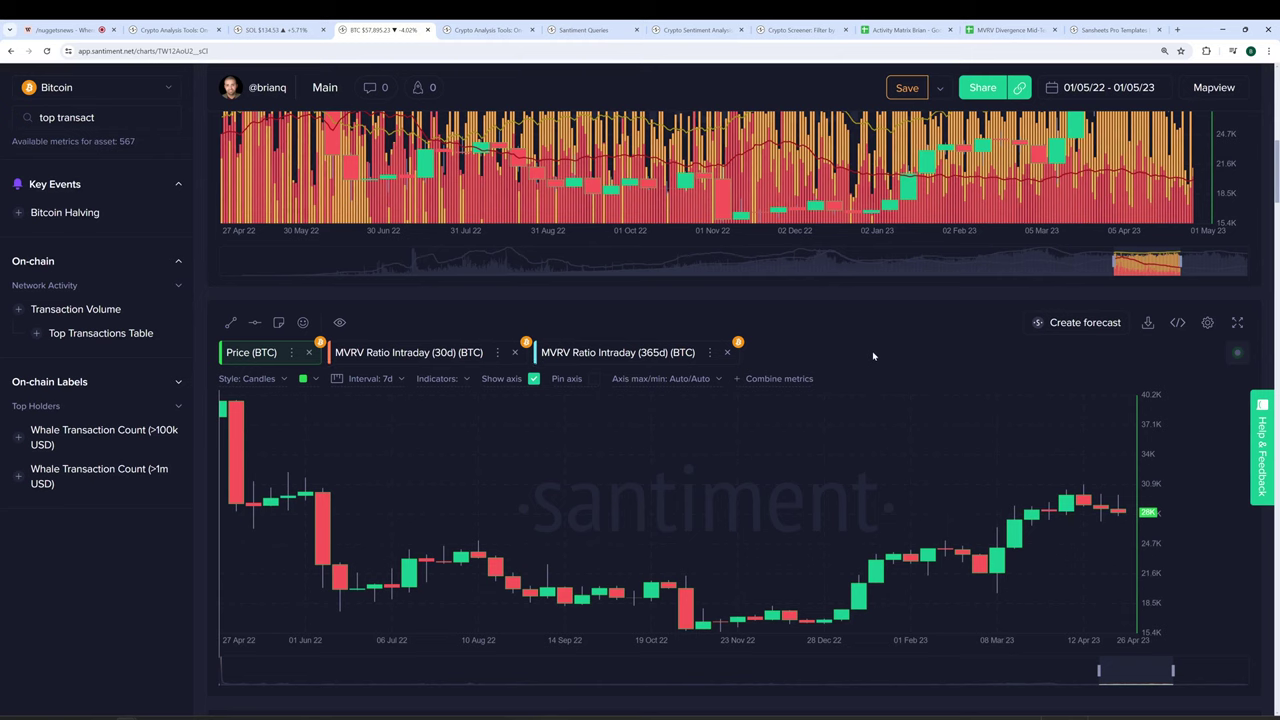
pyautogui.click(1010, 29)
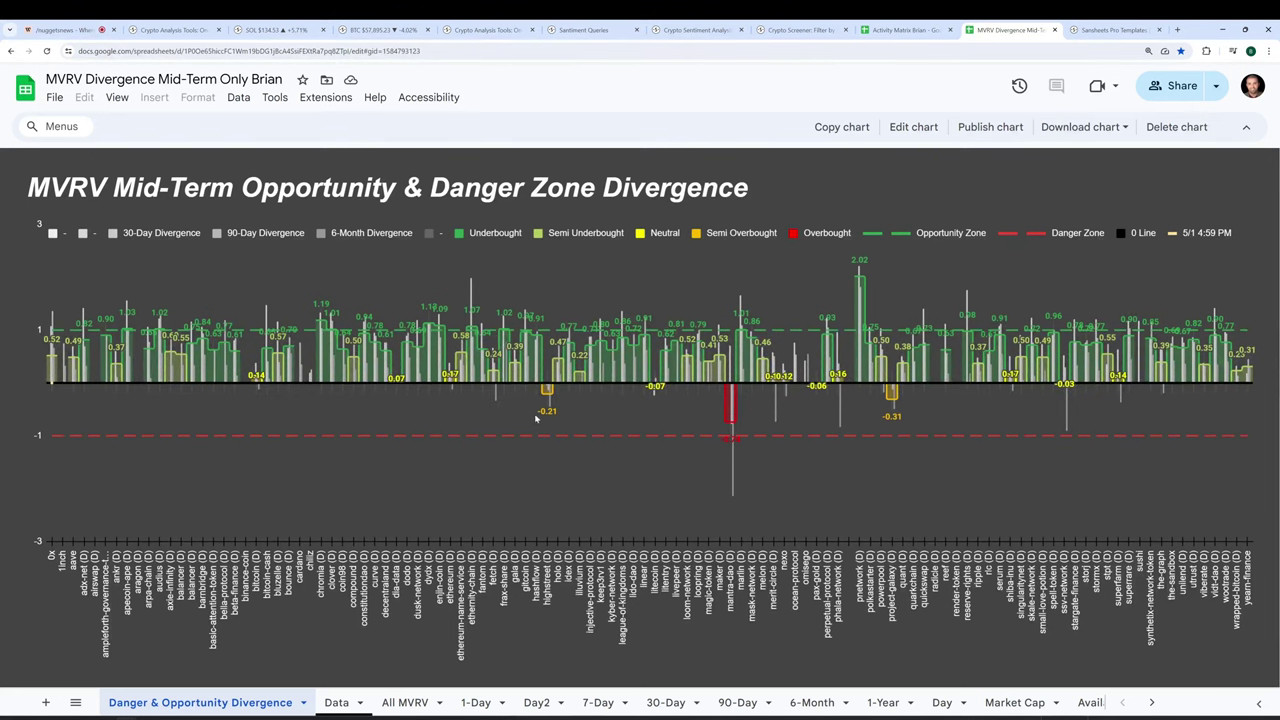
pyautogui.moveTo(547, 419)
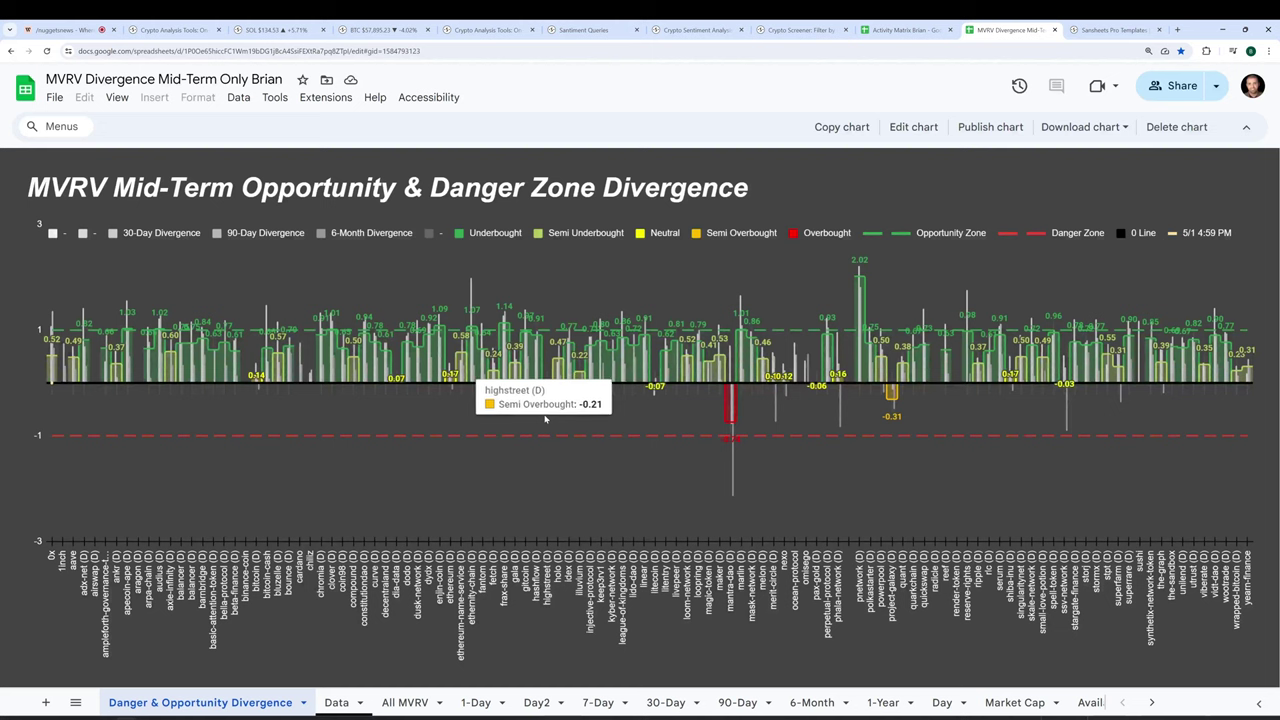
pyautogui.moveTo(728, 447)
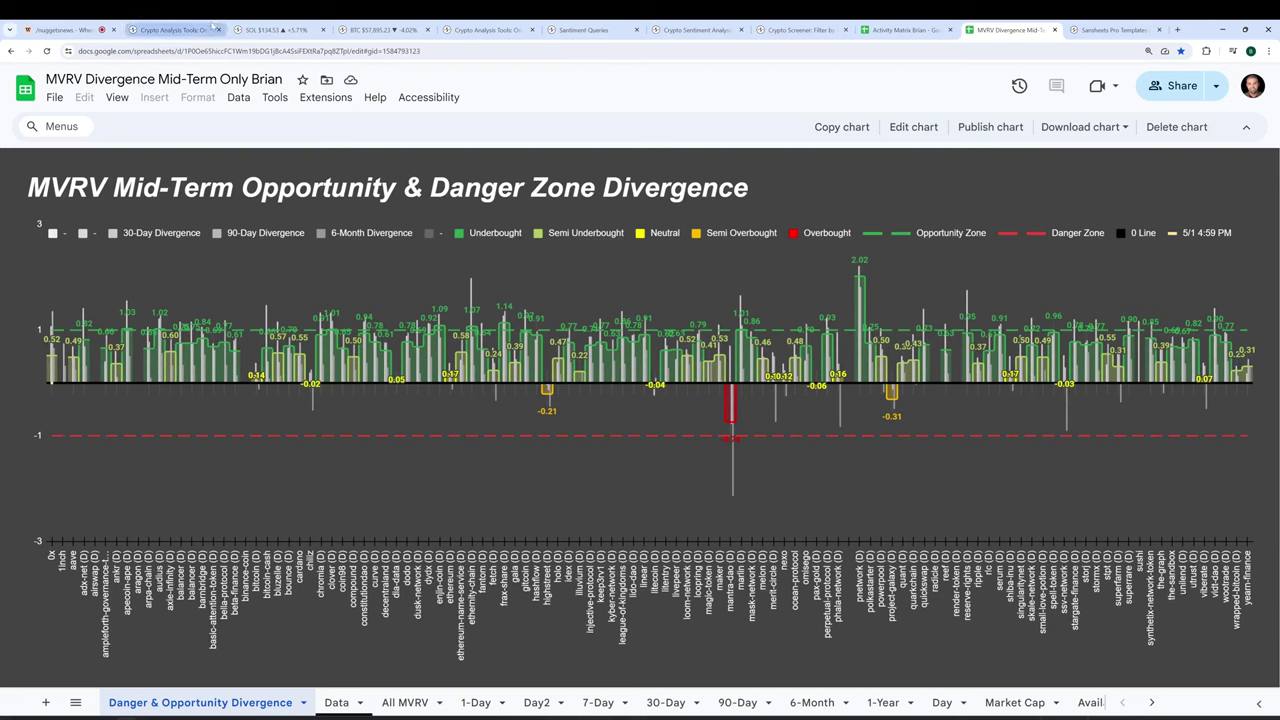
pyautogui.click(178, 29)
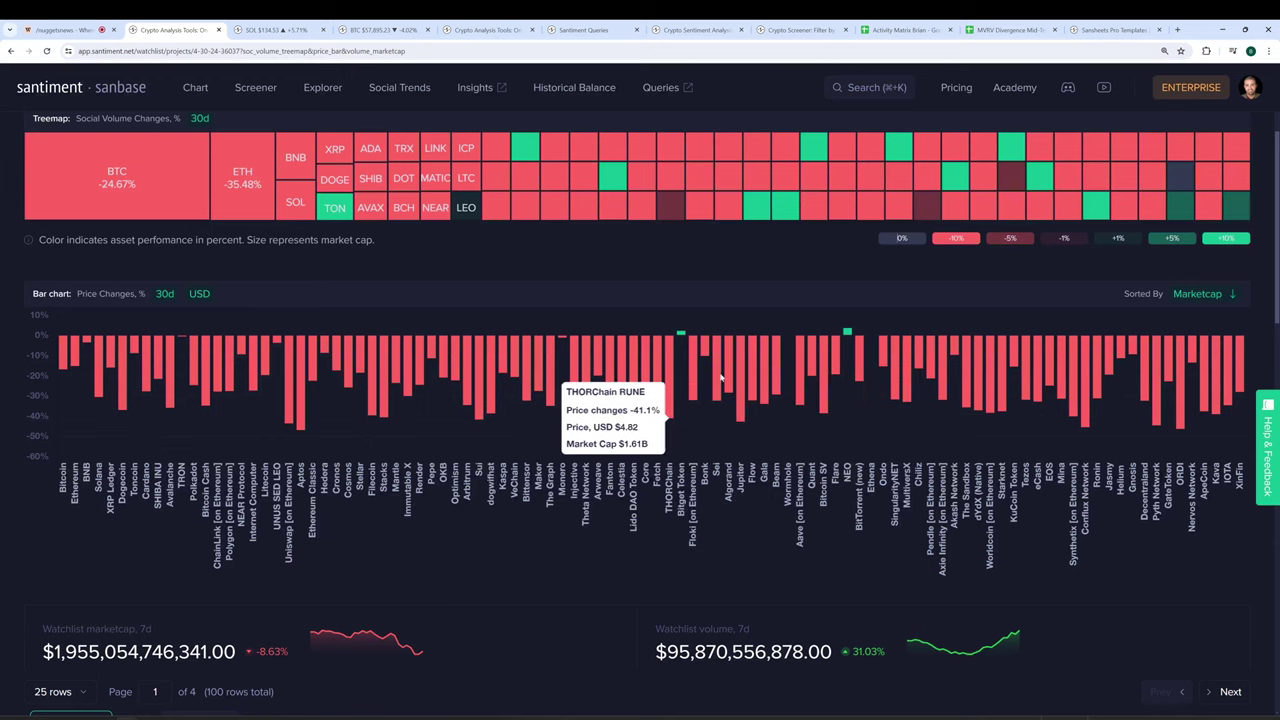
pyautogui.click(1010, 29)
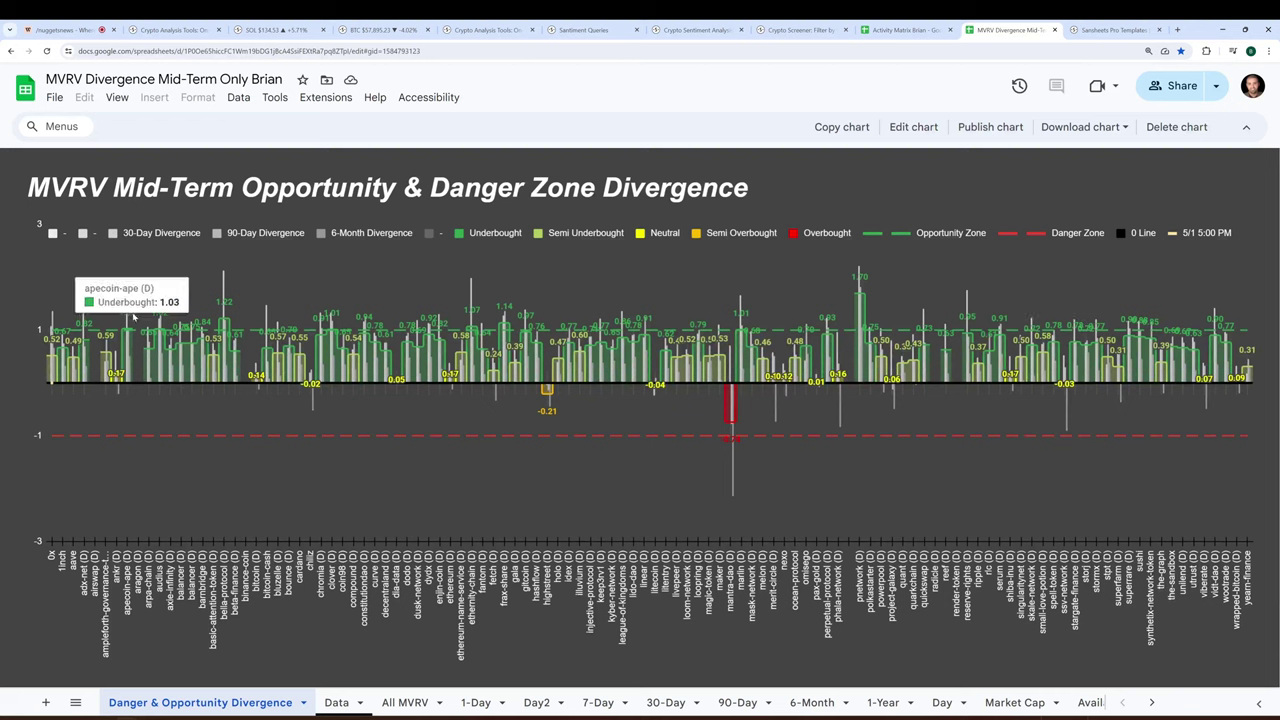
pyautogui.moveTo(136, 316)
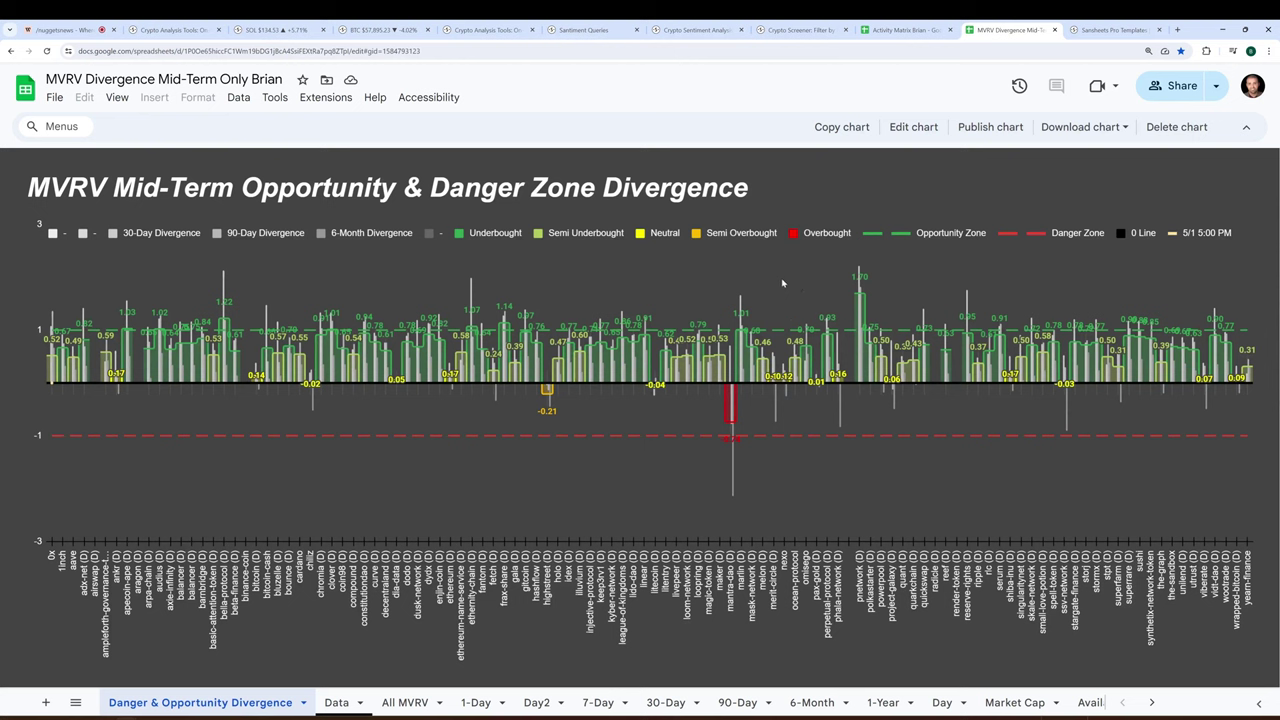
# Return to the Sanbase BTC tab and enlarge the lower BTC chart to full view
pyautogui.click(383, 30)
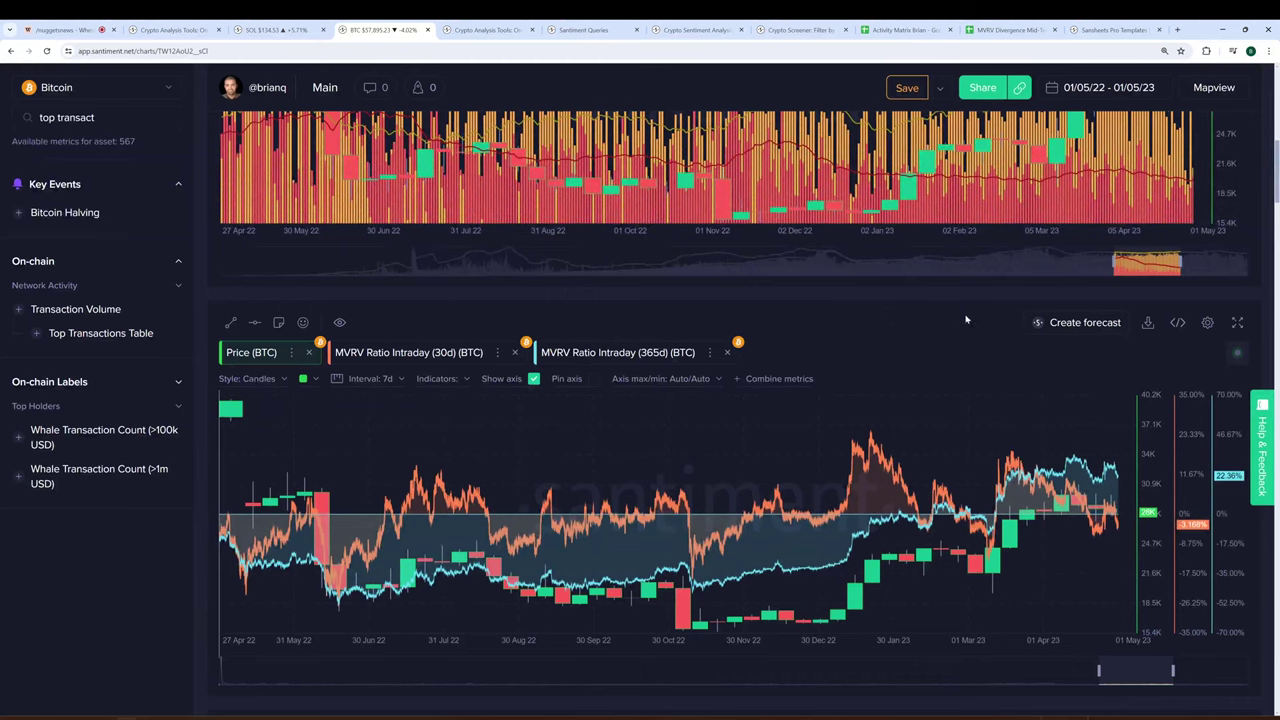
pyautogui.click(1239, 323)
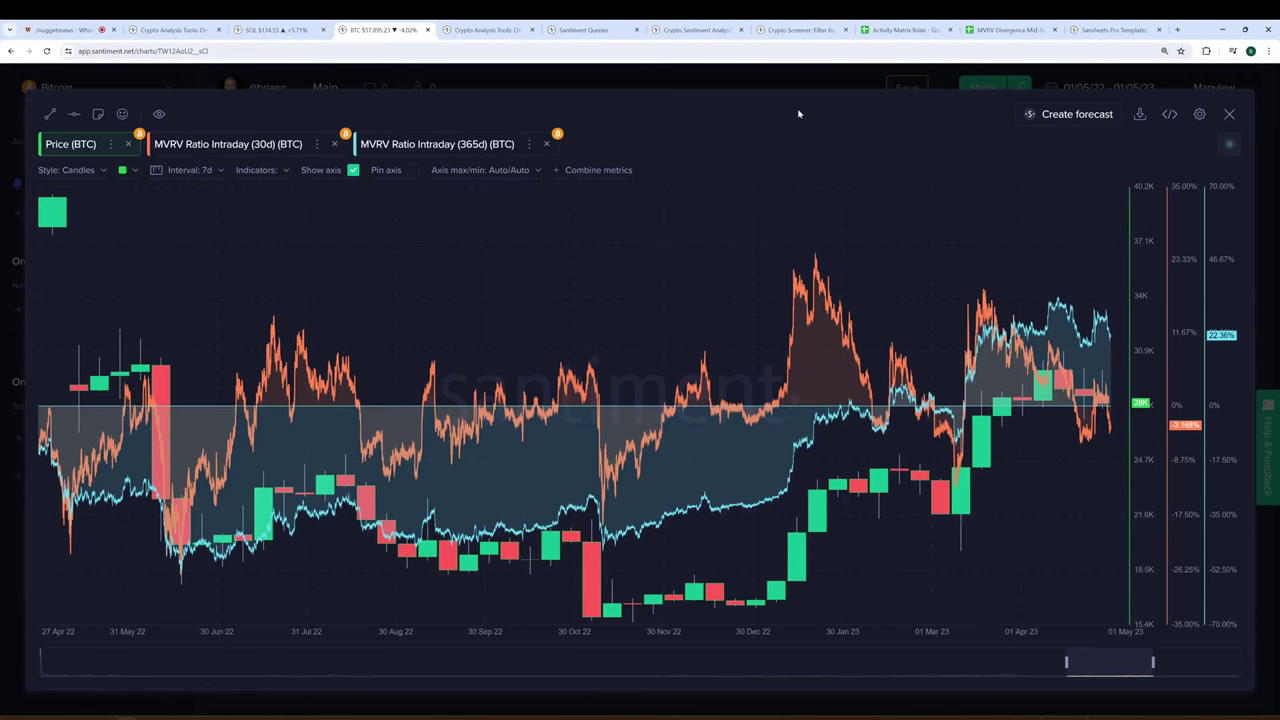
# Switch to the Whereby call with Ctrl+1 and end the browser screen share
pyautogui.hotkey('ctrl', '1')
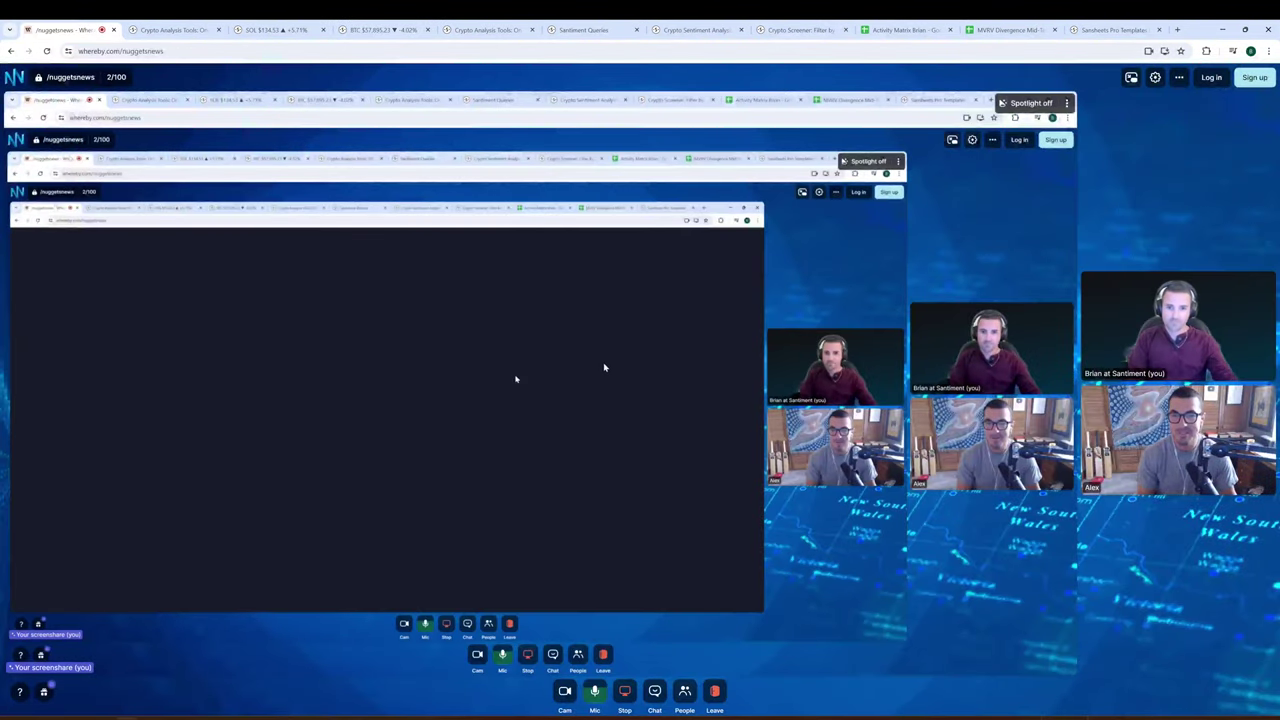
pyautogui.click(624, 690)
pyautogui.click(622, 655)
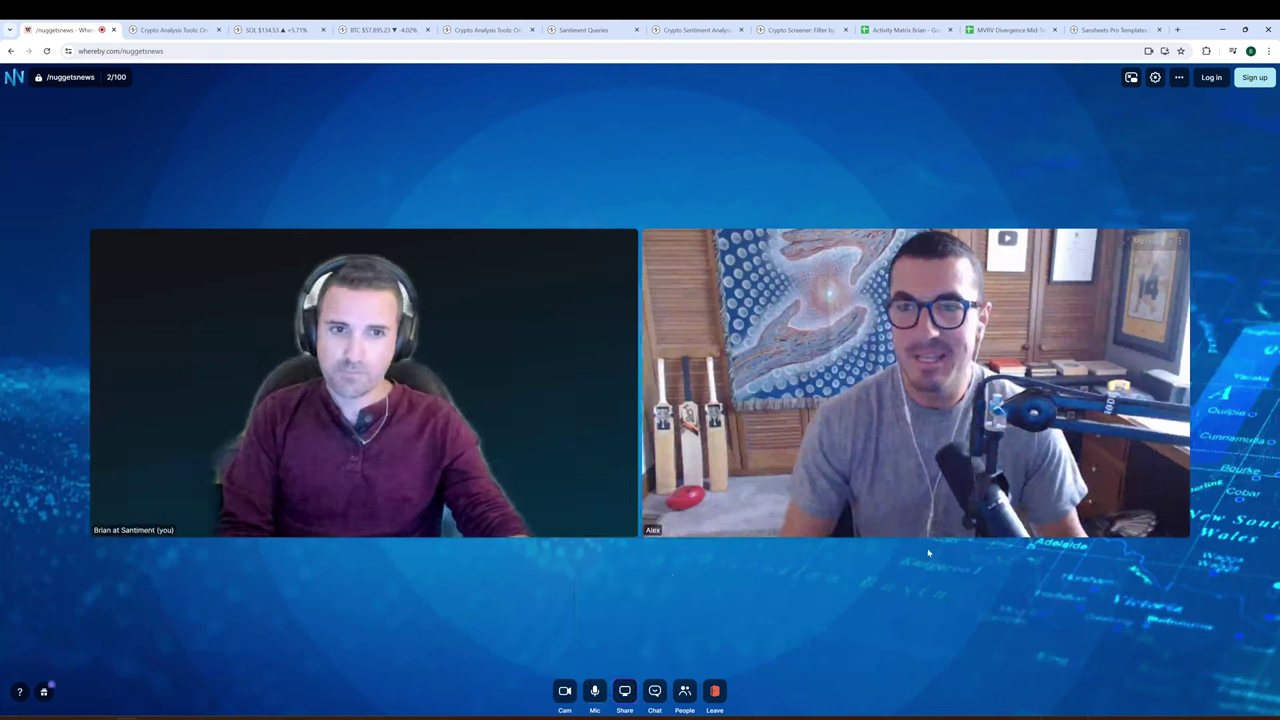